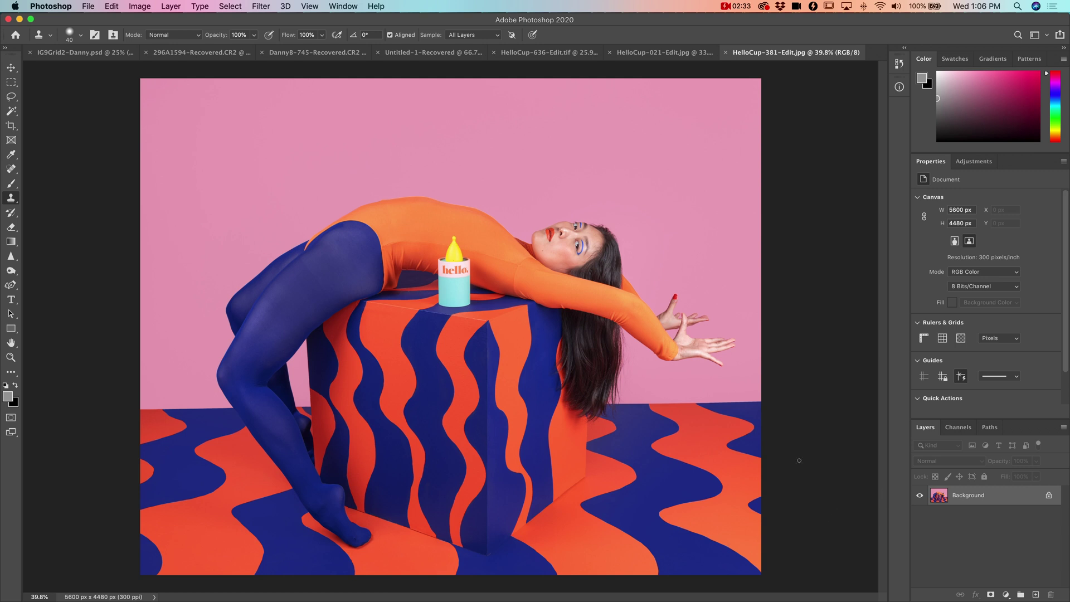
Step: Duplicate the Background layer, keeping the default name 'Background copy'
right_click(938, 495)
left_click(960, 483)
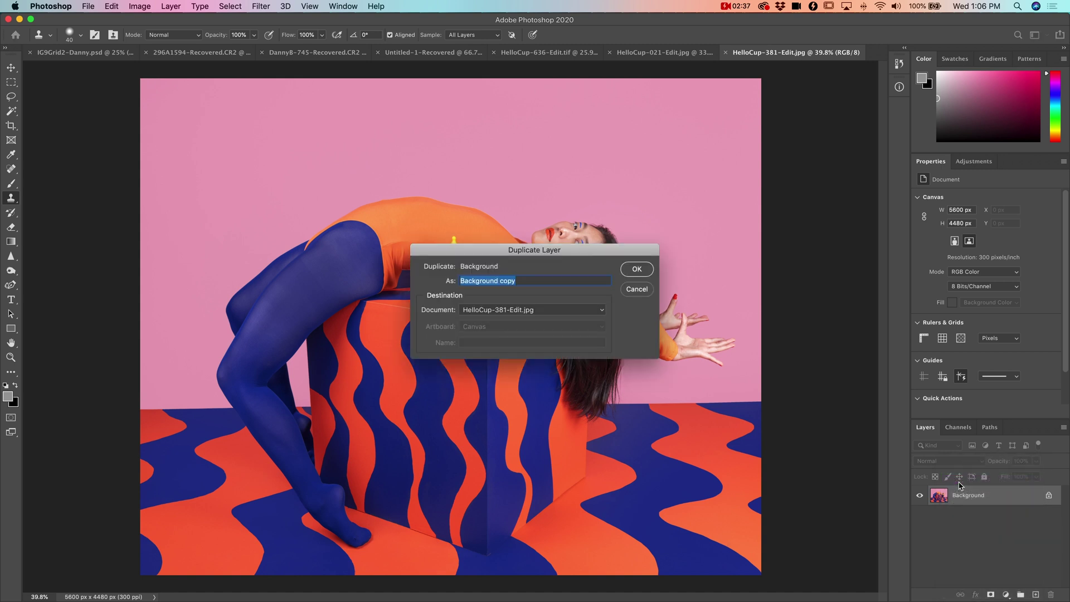
key("Return")
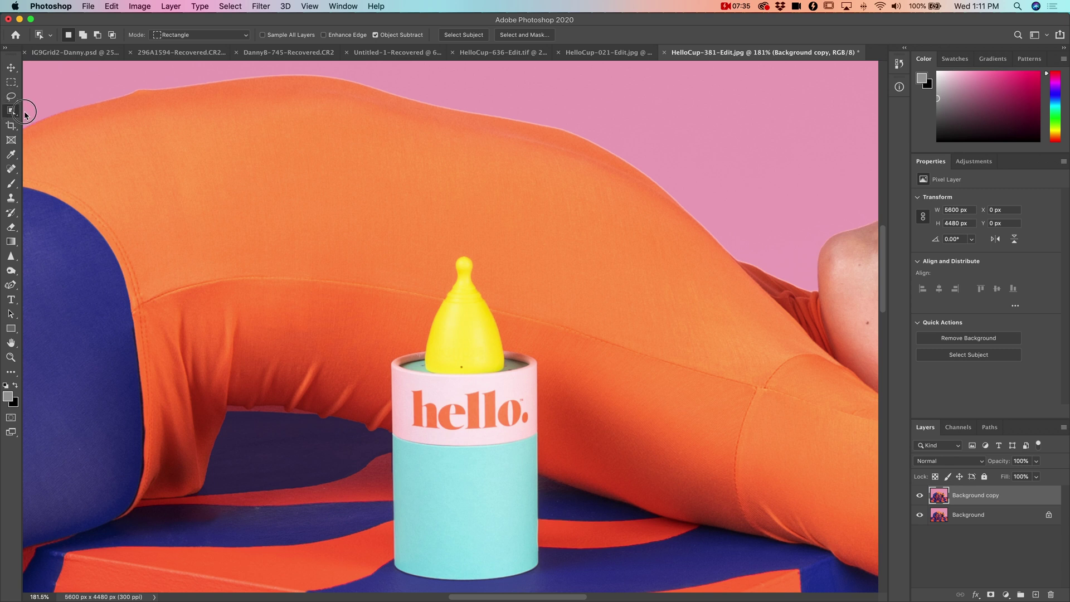
Step: Box-select the yellow cup with the Object Selection Tool and zoom in to check it
left_click_drag(11, 111, 40, 116)
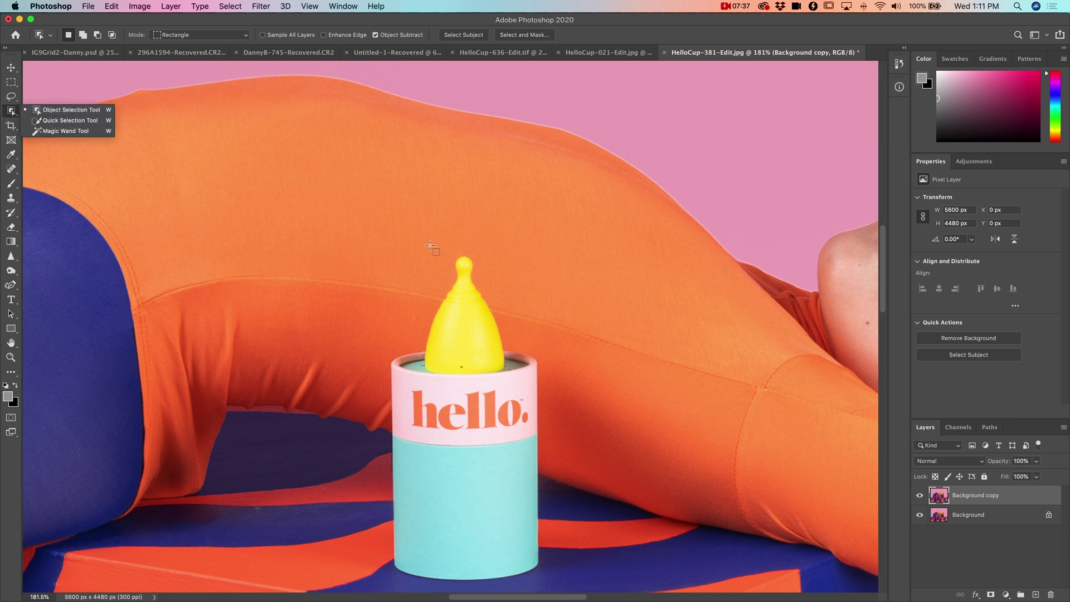
left_click_drag(410, 242, 519, 381)
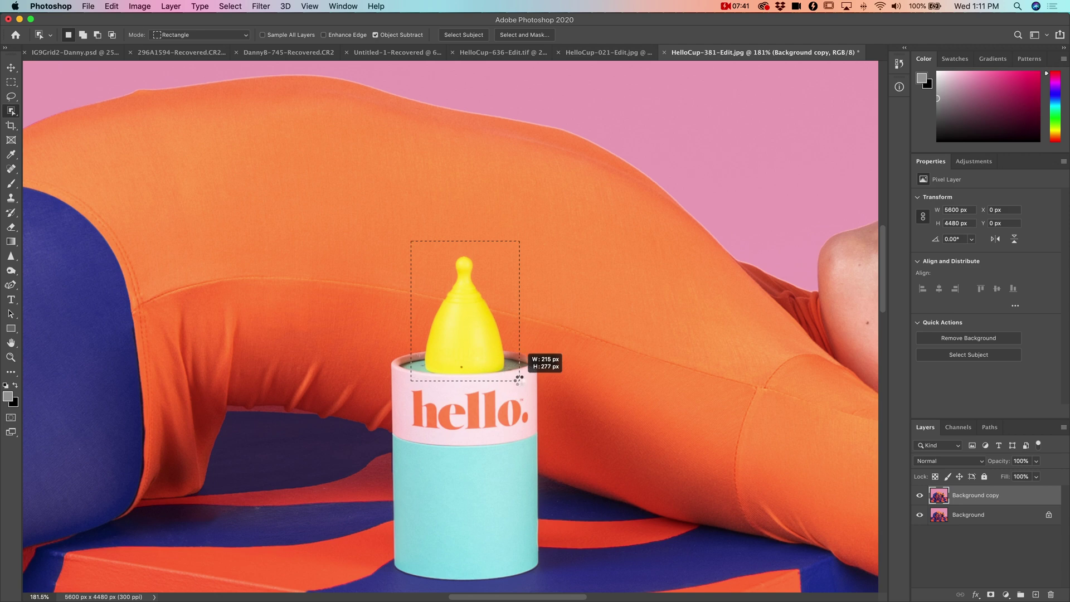
scroll(527, 377, "up", 5)
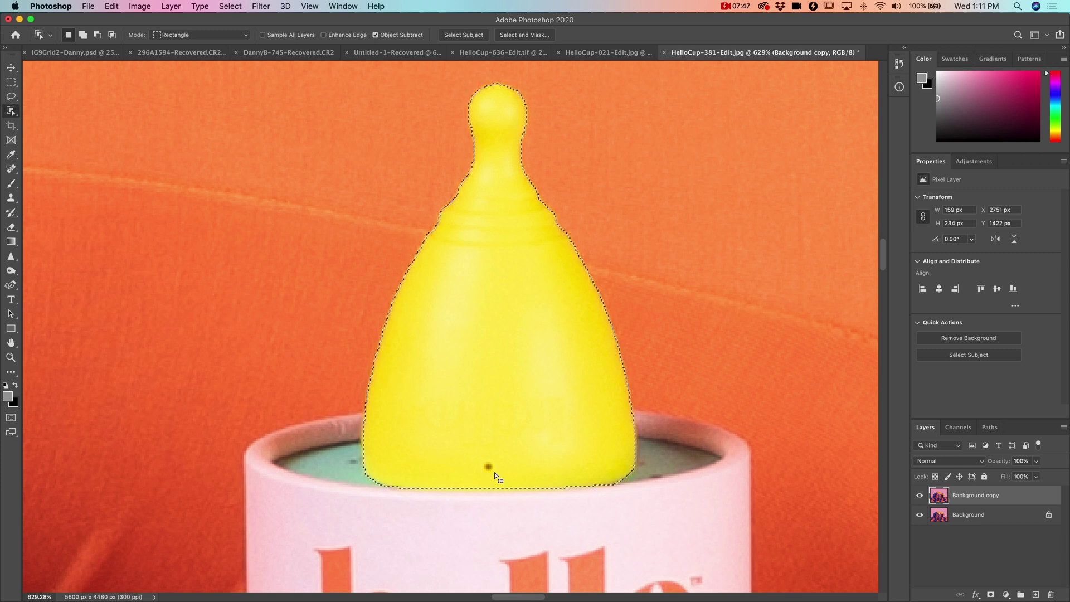
Step: In Select and Mask, set Shift Edge +21% and Smooth 14, outputting to selection
left_click(524, 35)
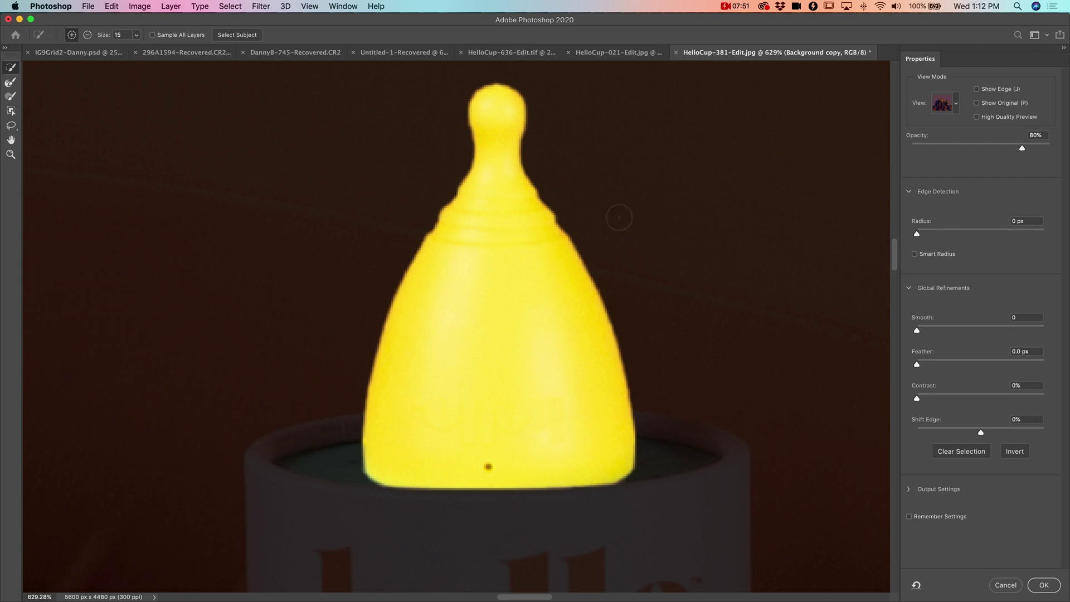
left_click(995, 433)
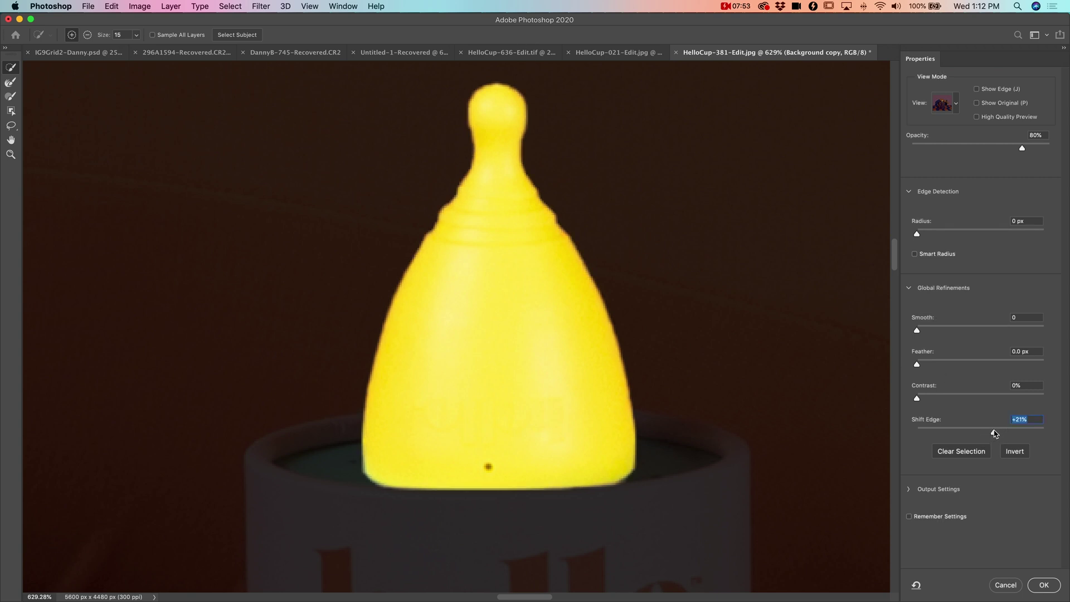
left_click(958, 103)
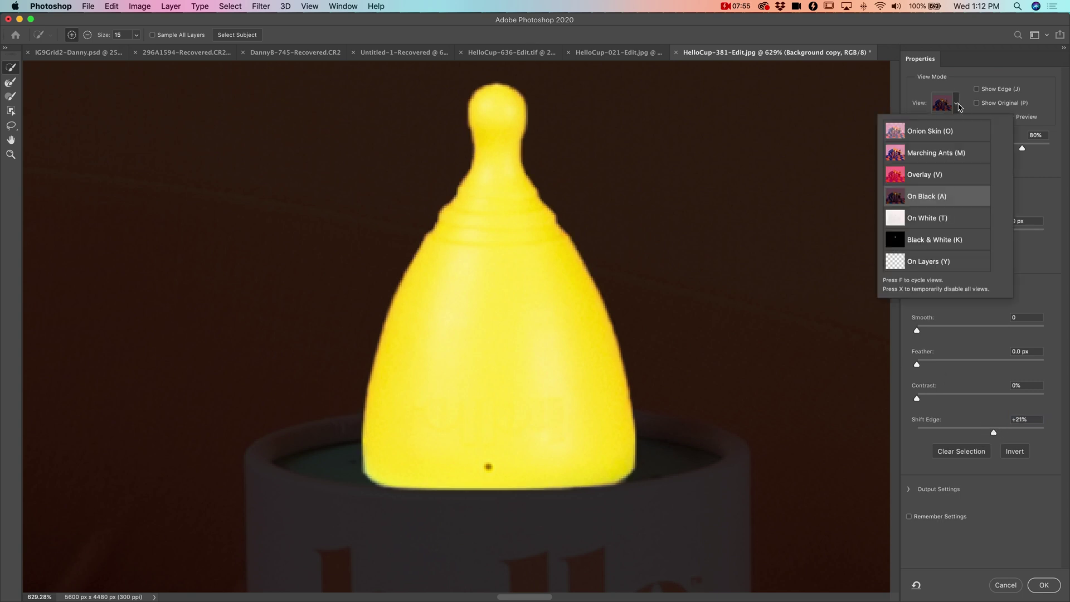
left_click(1024, 166)
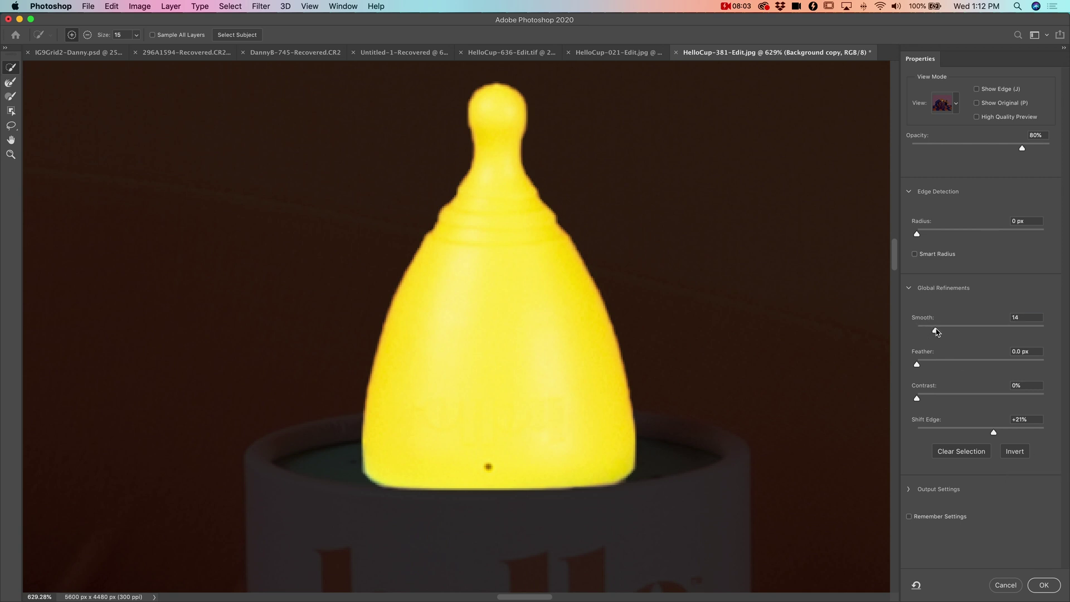
left_click(935, 331)
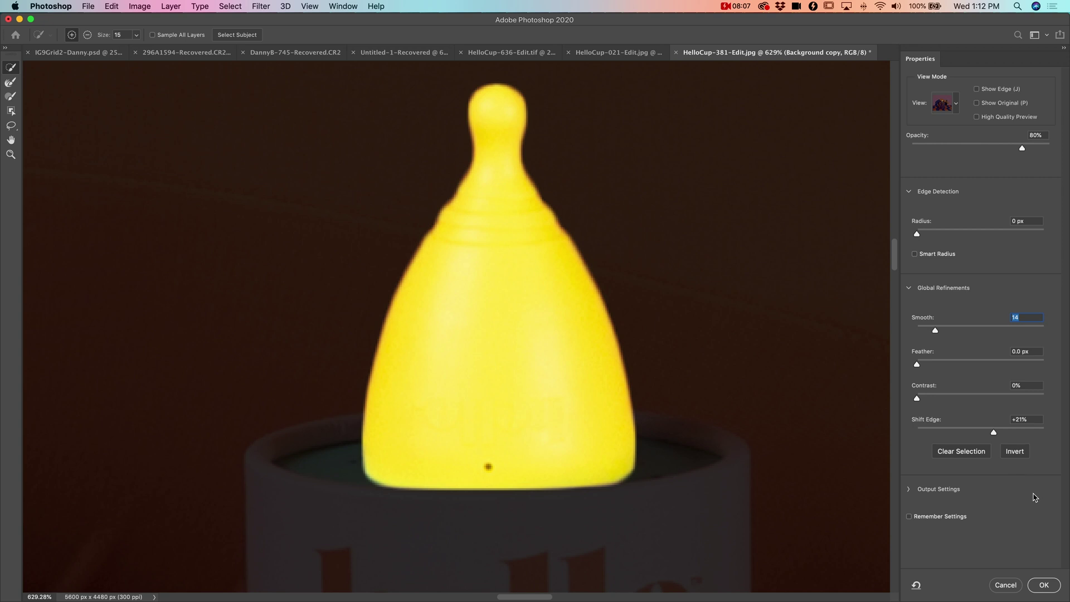
left_click(909, 489)
scroll(975, 512, "down", 1)
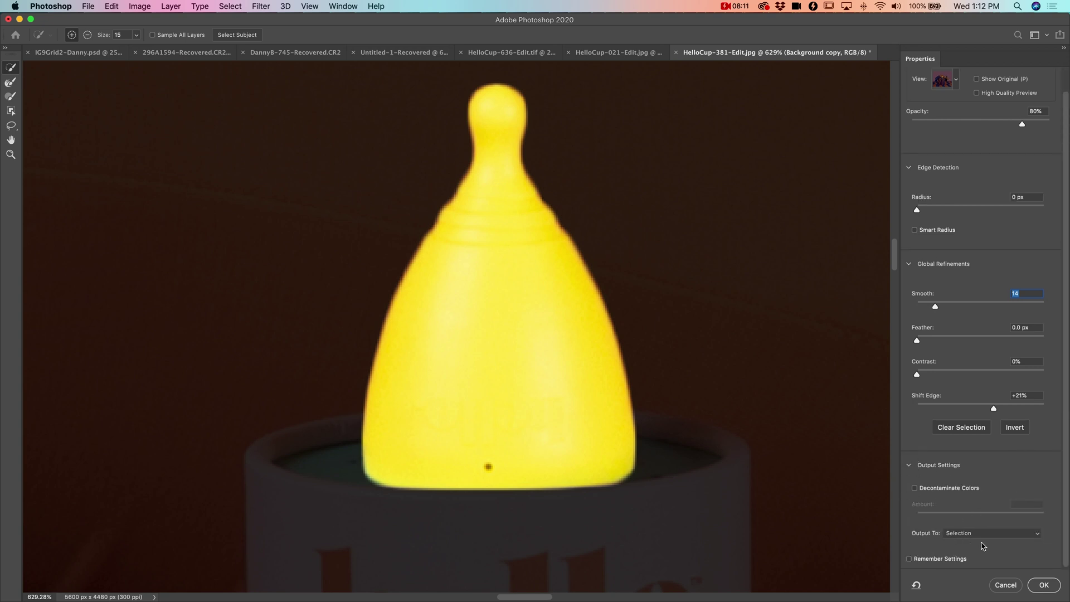
left_click(1044, 585)
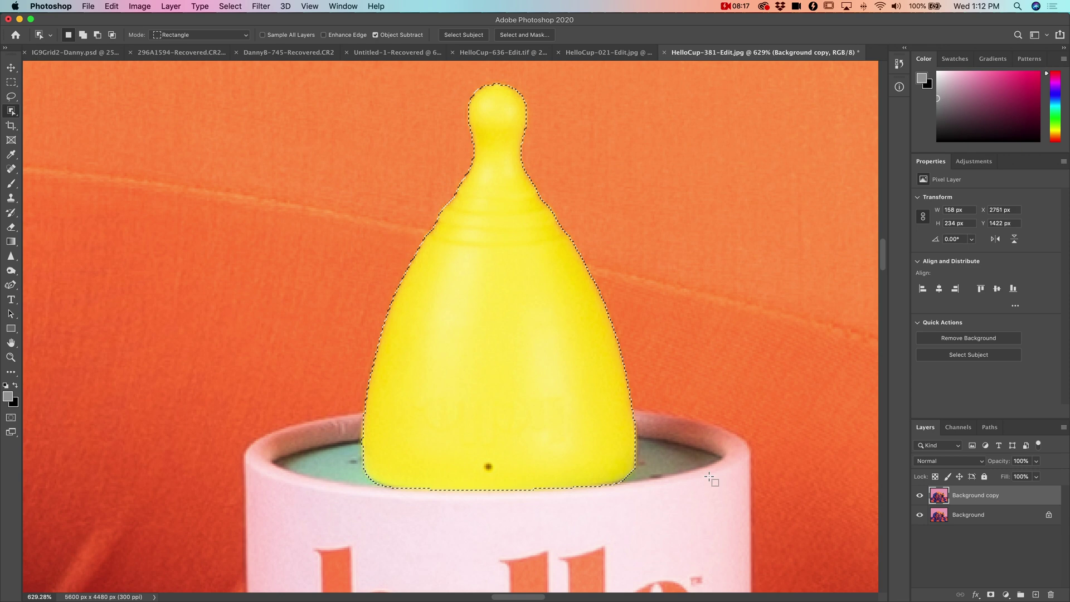
Step: Copy and paste the cup onto Layer 1, briefly hiding the lower layers to check it
key("super+c")
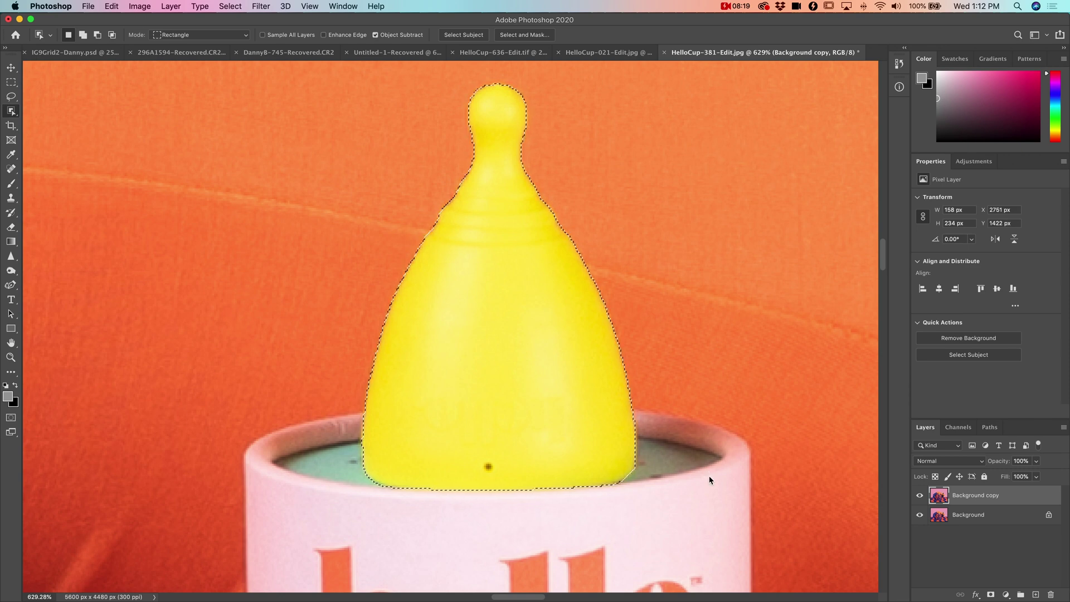
key("super+v")
left_click(920, 514)
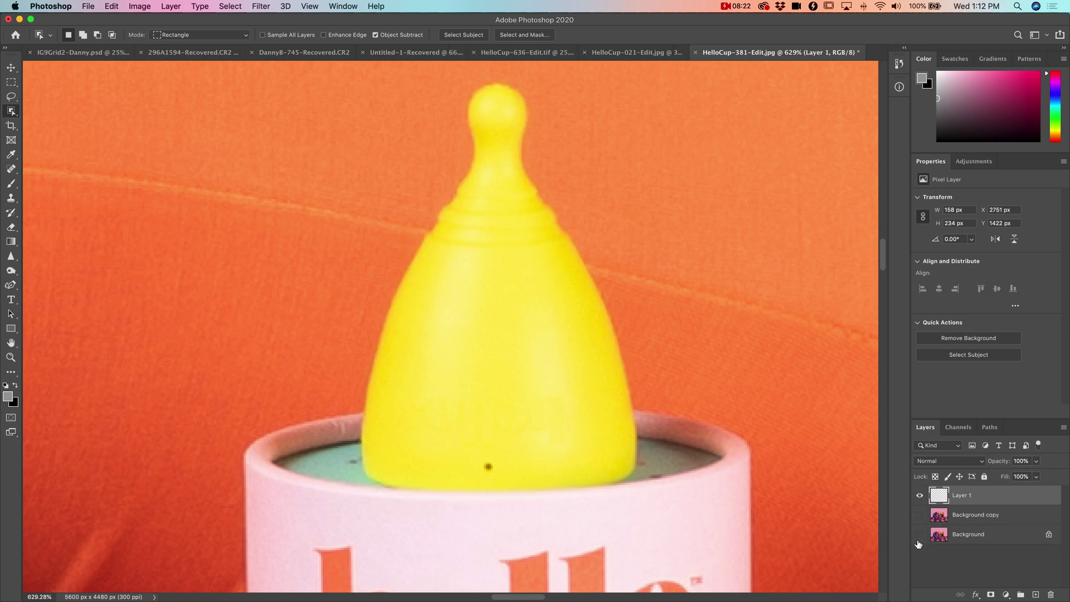
left_click(920, 535)
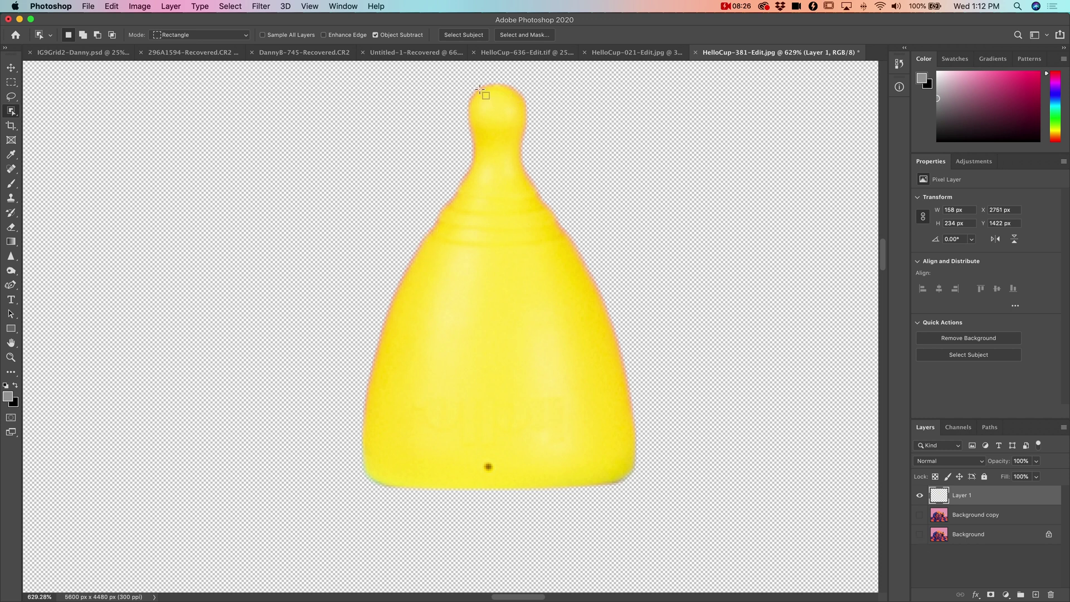
left_click_drag(920, 515, 921, 535)
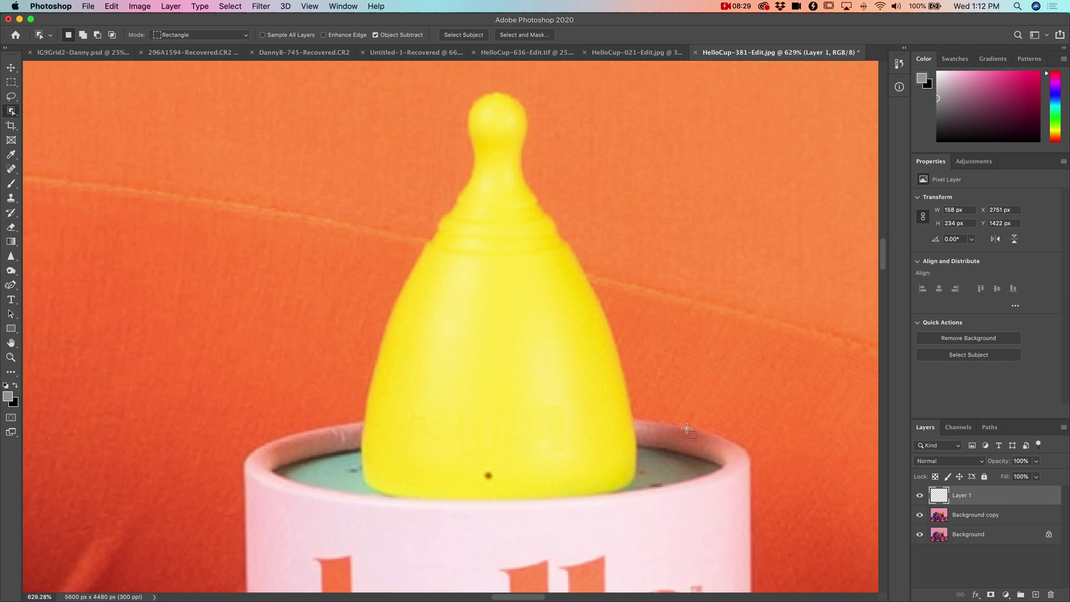
scroll(687, 428, "down", 5)
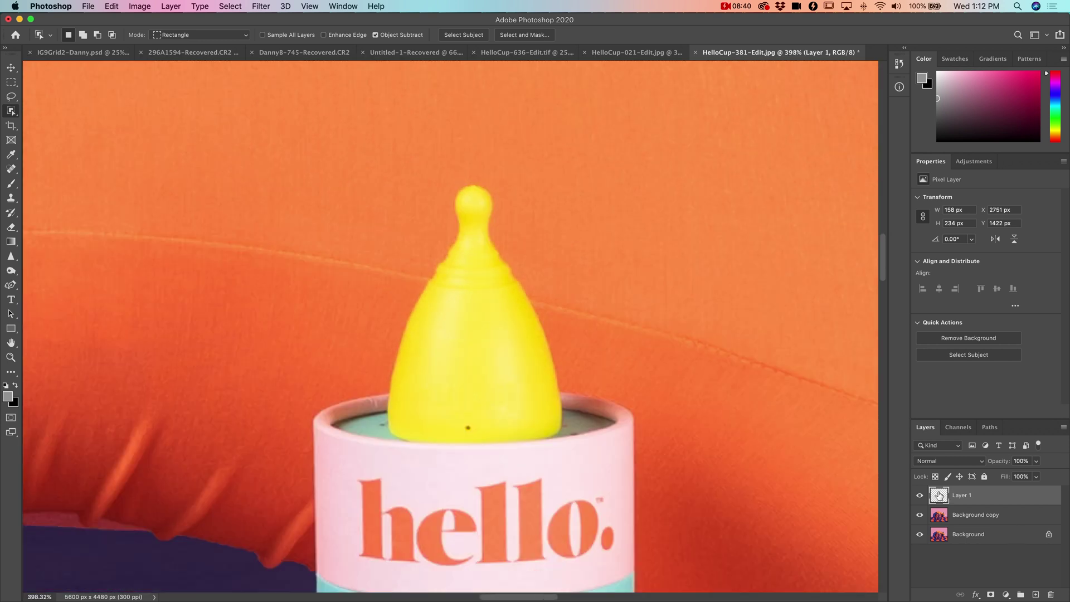
Step: Load Layer 1's pixels as a selection and add a masked Hue/Saturation adjustment
right_click(940, 495)
left_click(862, 397)
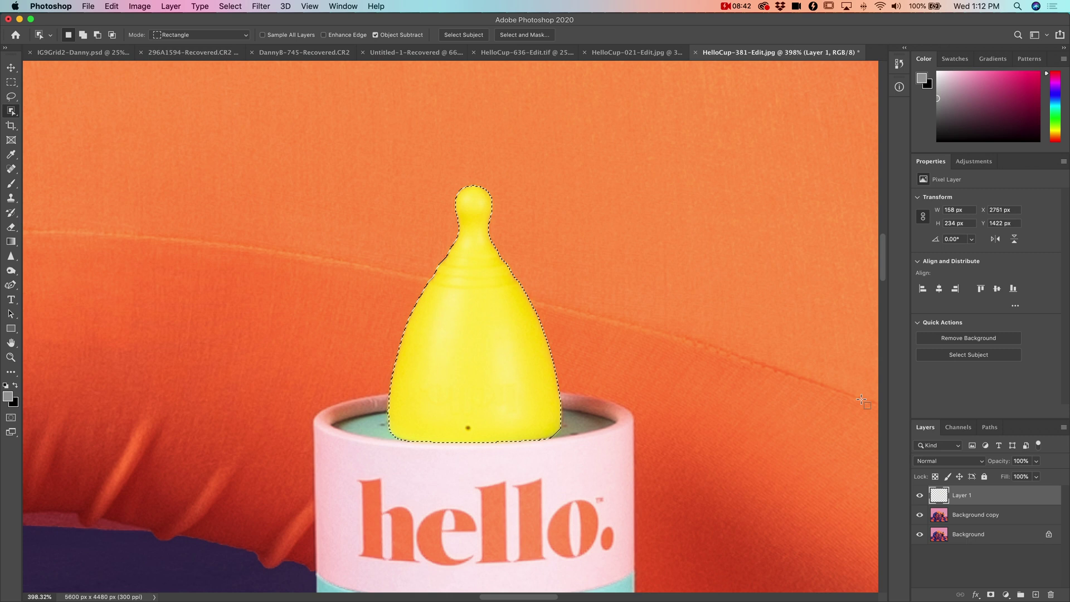
left_click(1006, 595)
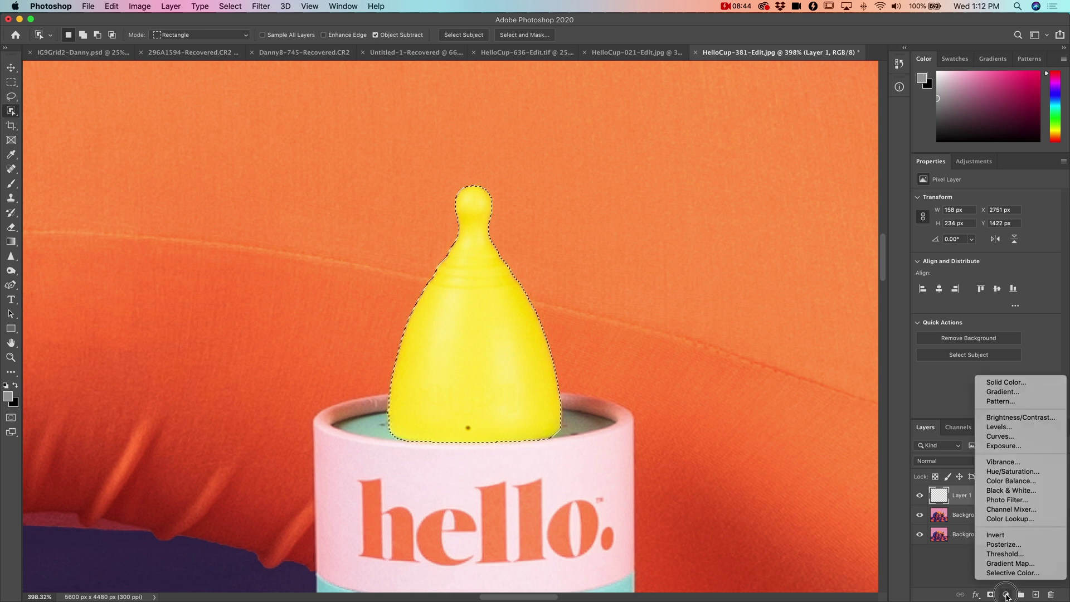
left_click(1018, 472)
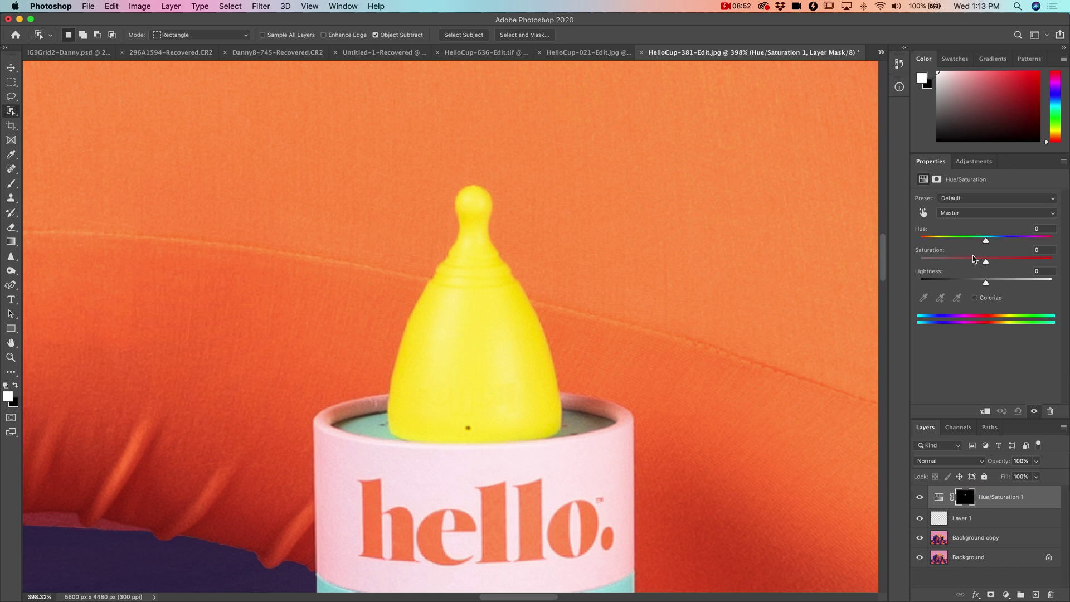
Step: Try Colorize tints on the cup: hue 100, saturation 26, lightness from black to dark green
left_click(975, 298)
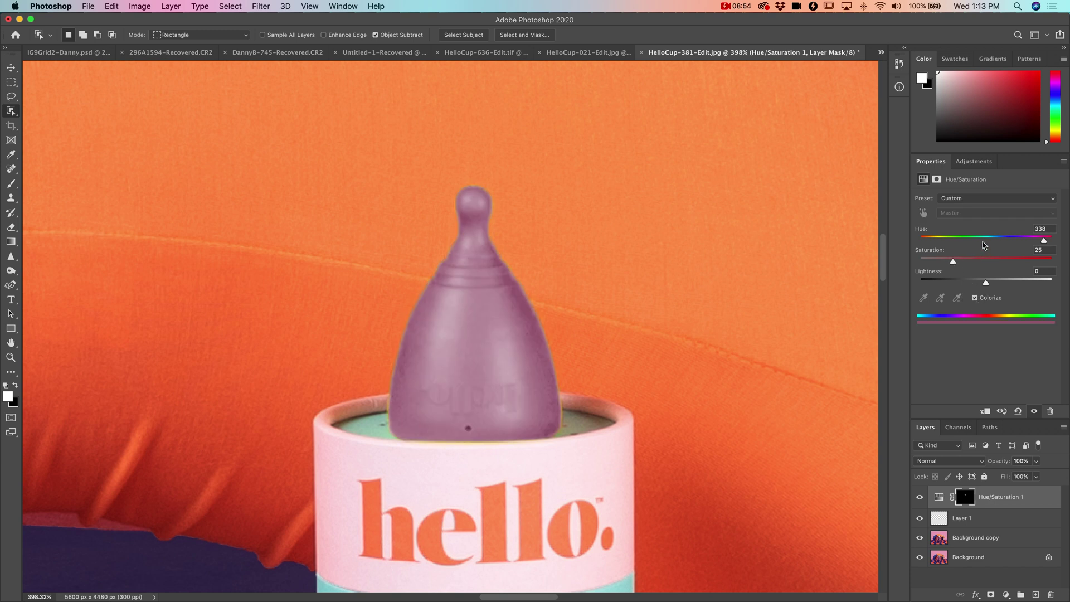
left_click_drag(984, 243, 998, 282)
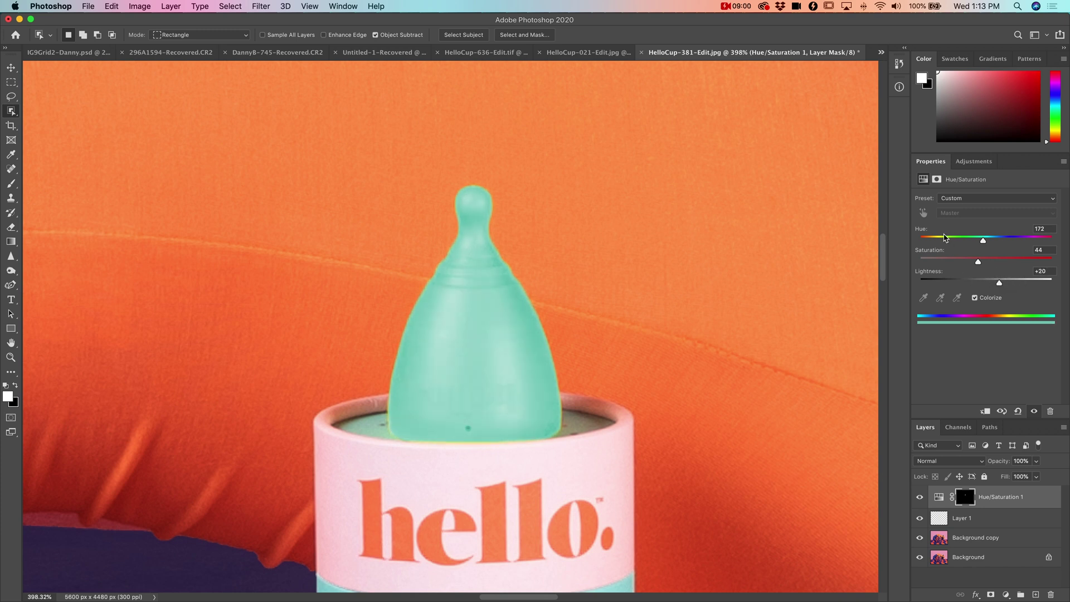
left_click(943, 238)
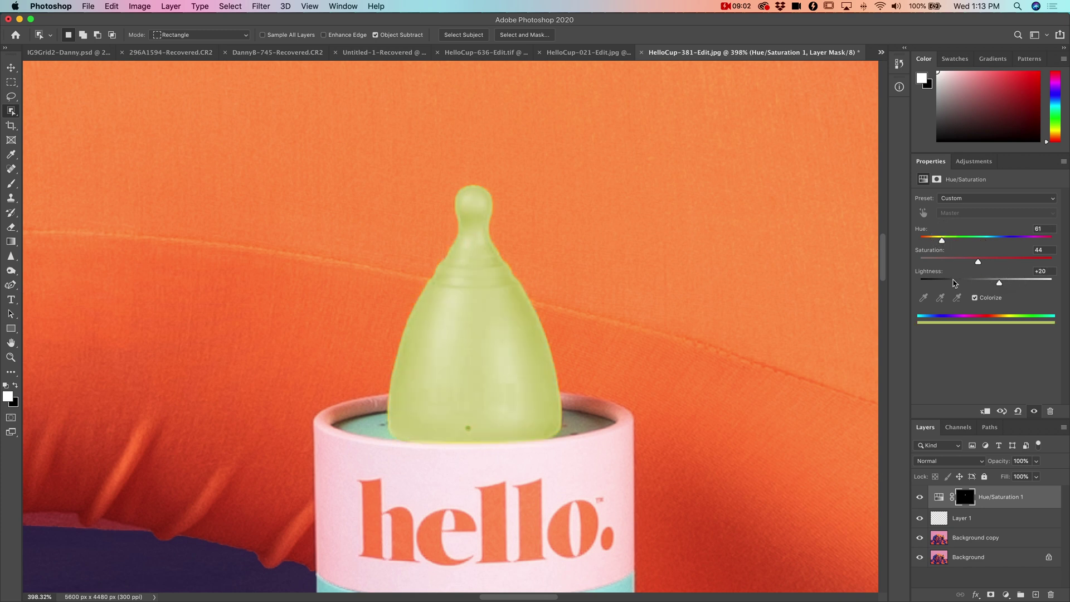
left_click_drag(960, 283, 920, 281)
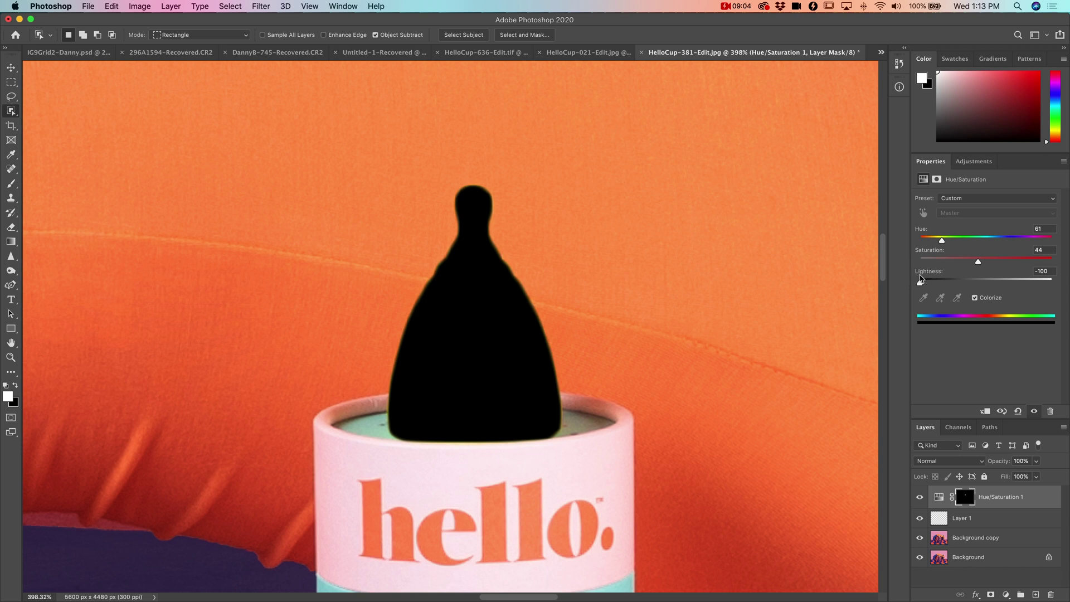
left_click(956, 241)
left_click(954, 261)
left_click(942, 281)
left_click_drag(942, 281, 967, 283)
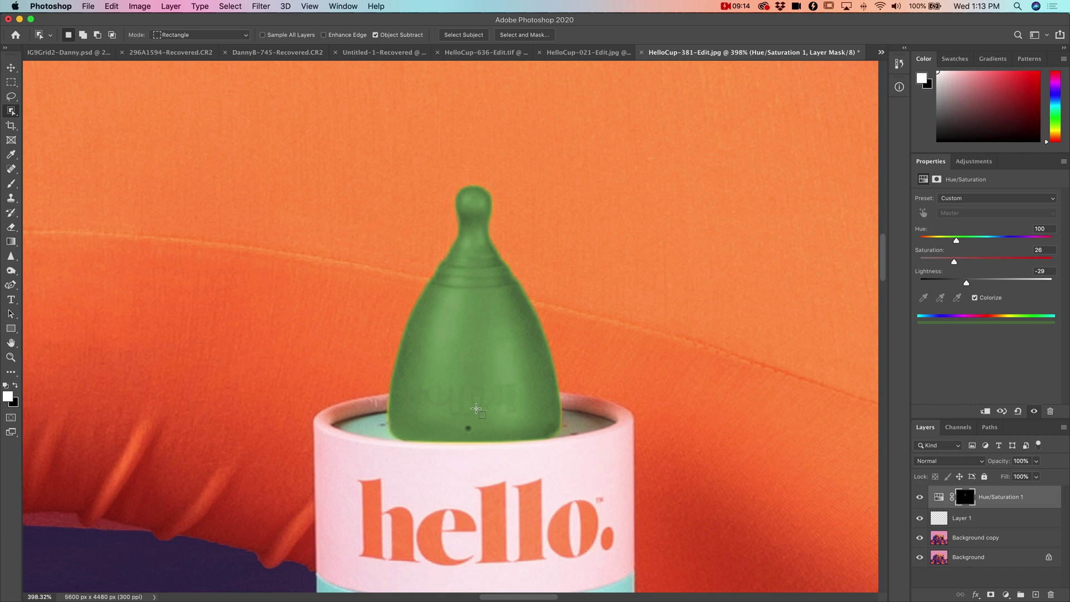
left_click_drag(967, 282, 858, 281)
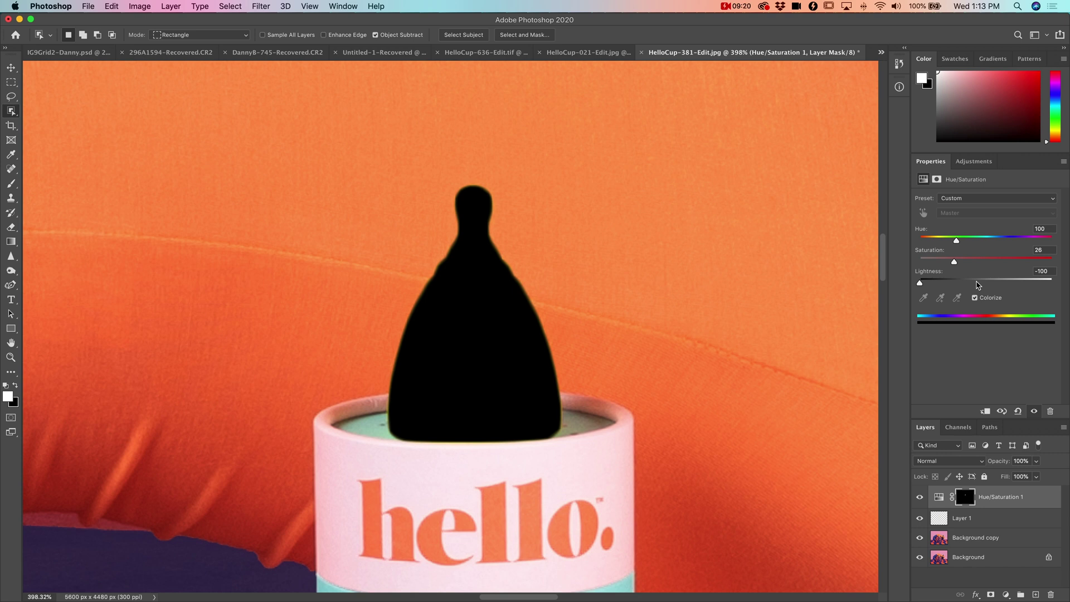
left_click_drag(976, 283, 979, 285)
Step: Turn off Colorize and set Saturation -100 and Lightness +3 so the cup turns grey
left_click(976, 300)
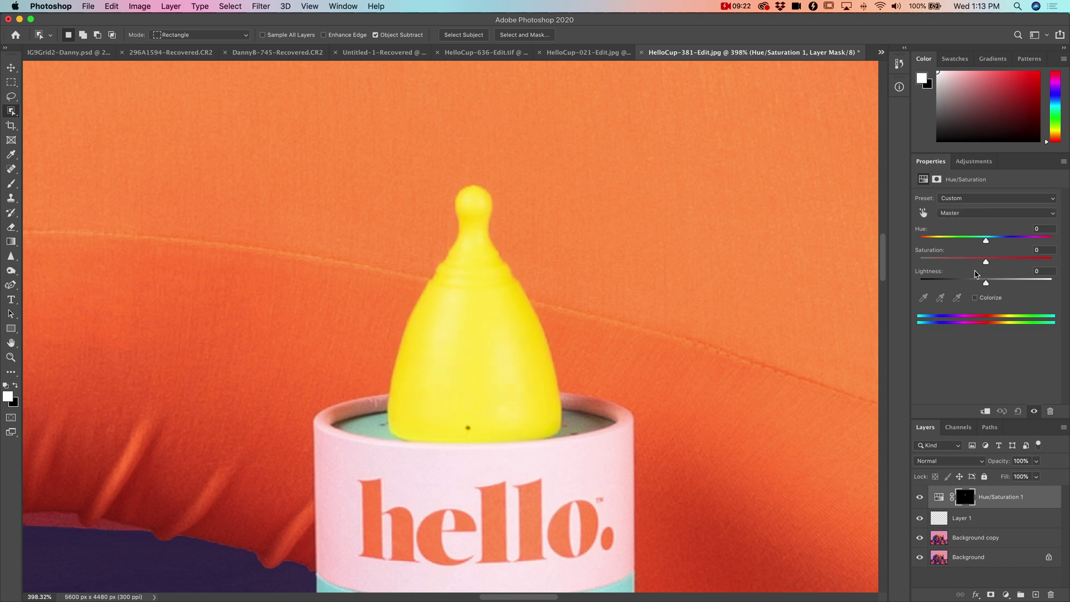
left_click_drag(959, 262, 834, 234)
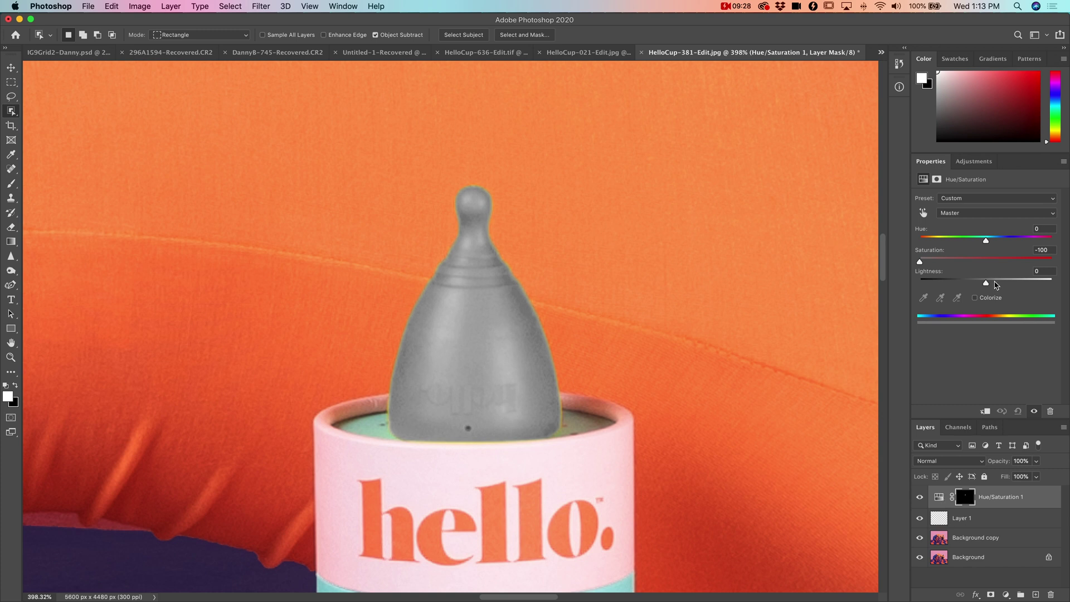
left_click_drag(987, 283, 988, 284)
left_click(941, 520)
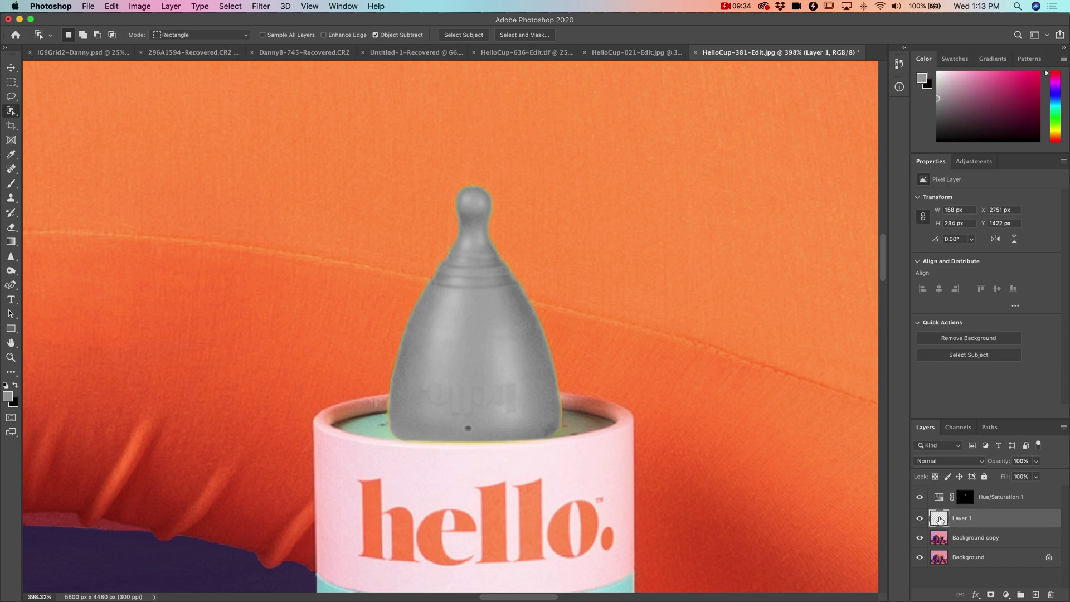
Step: Load Layer 1's pixels and add a Curves adjustment placed above Hue/Saturation 1
left_click(942, 505)
left_click(940, 515)
right_click(940, 516)
left_click(1006, 557)
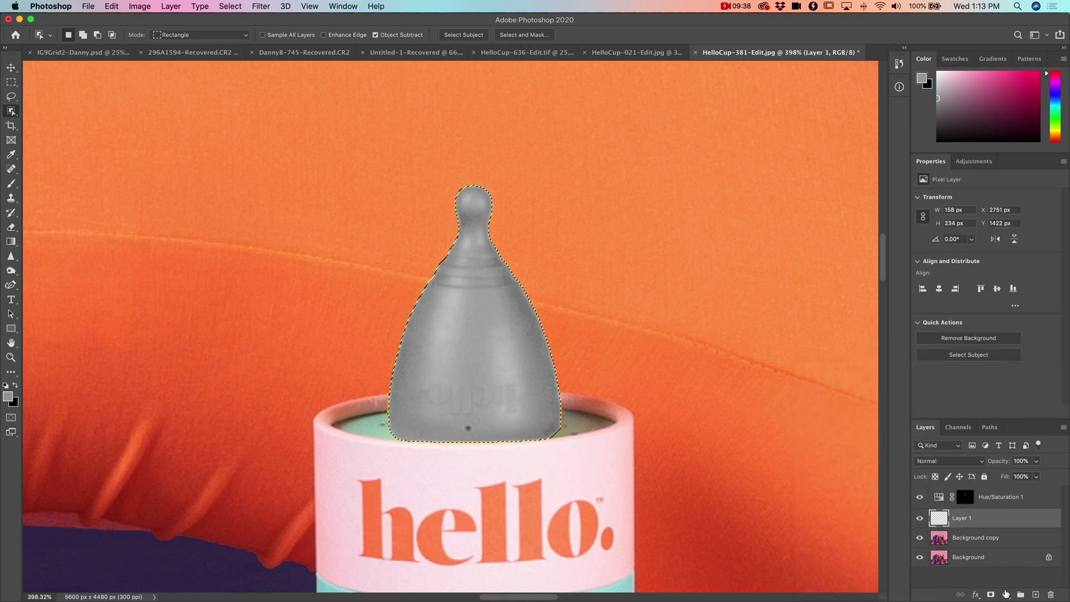
left_click(1006, 595)
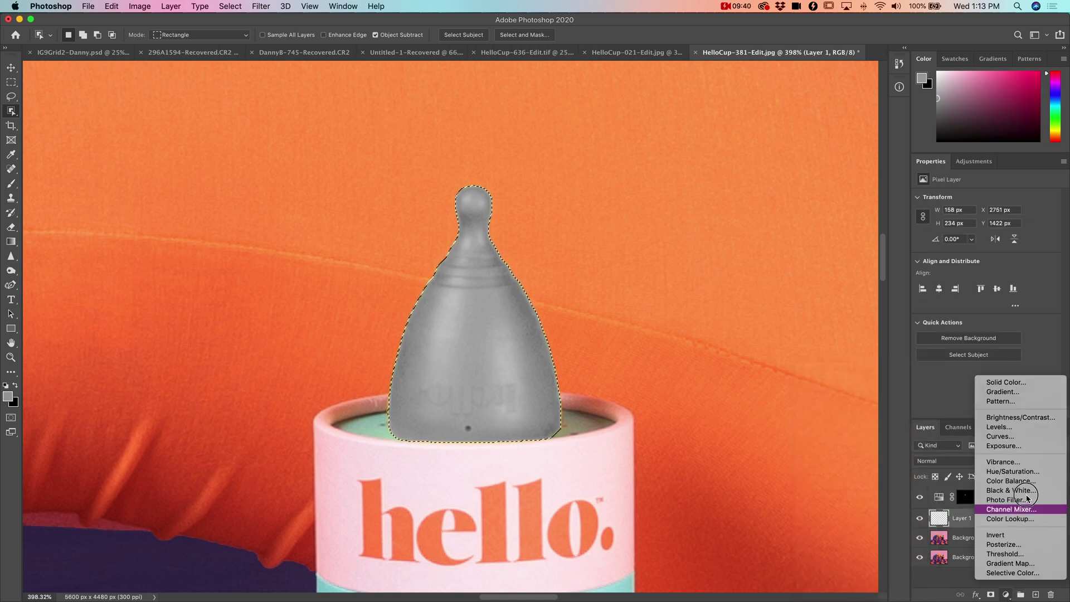
left_click(1000, 437)
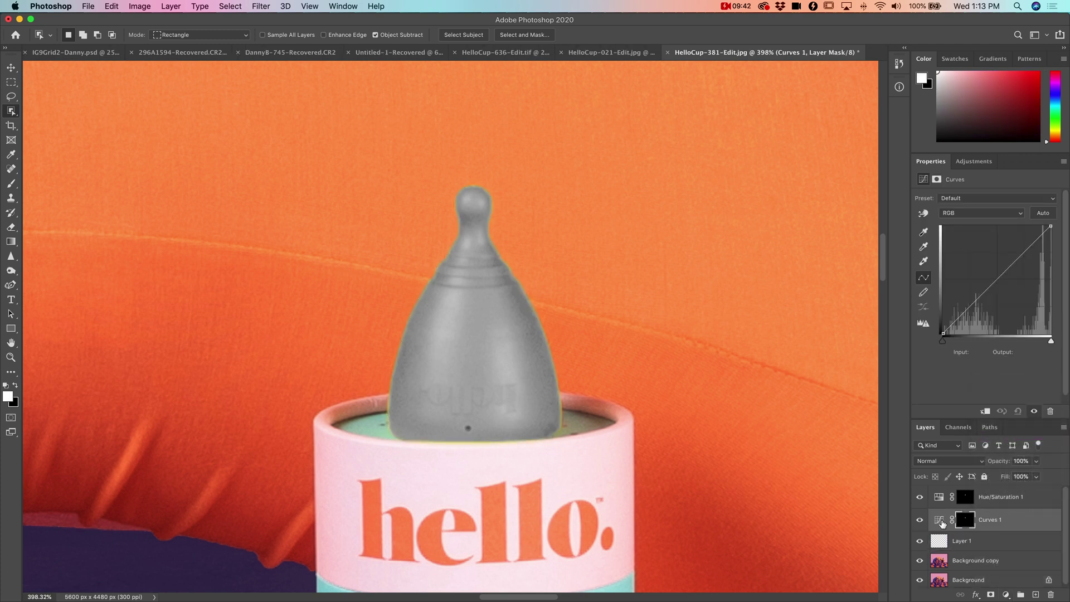
left_click_drag(942, 523, 942, 494)
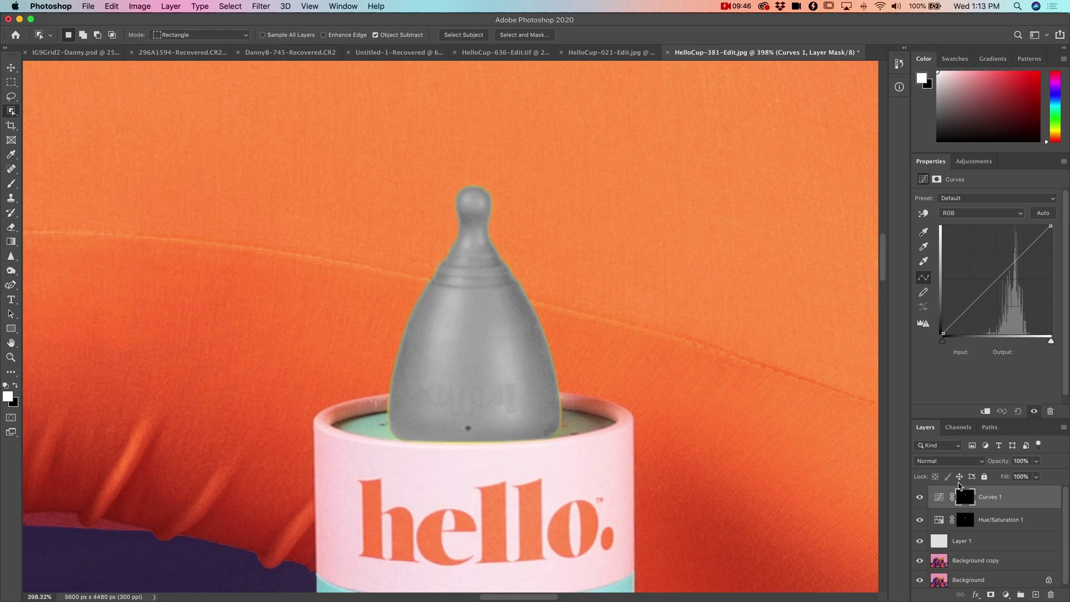
Step: Raise the curve's black point to input 146 and lower the white point to darken the cup
left_click_drag(943, 339, 1003, 345)
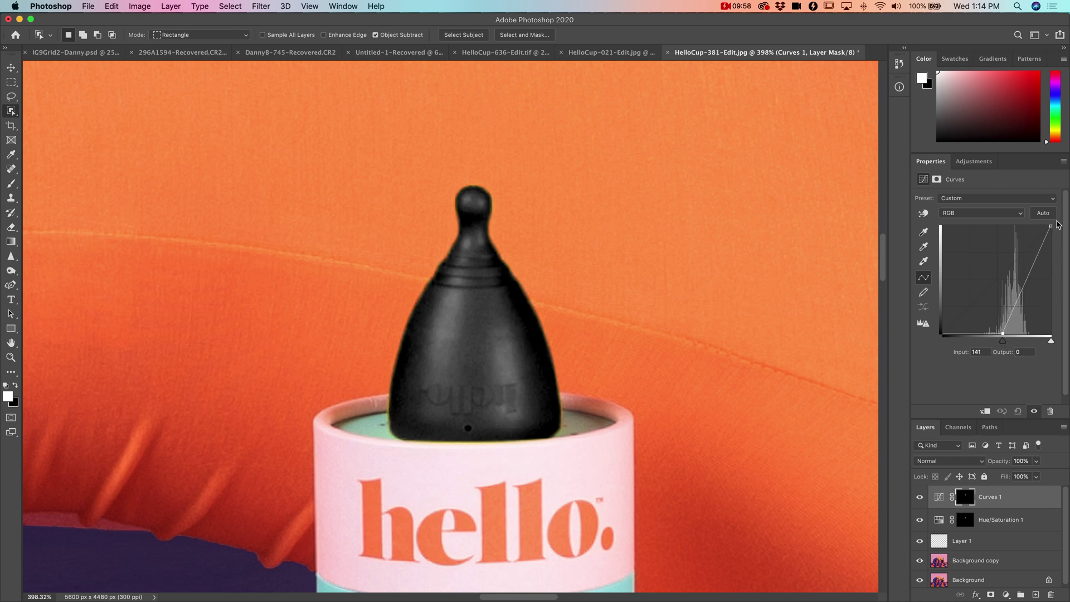
mouse_move(1051, 227)
left_mouse_down()
mouse_move(1058, 262)
mouse_move(1062, 222)
mouse_move(1045, 220)
mouse_move(1065, 236)
left_mouse_up()
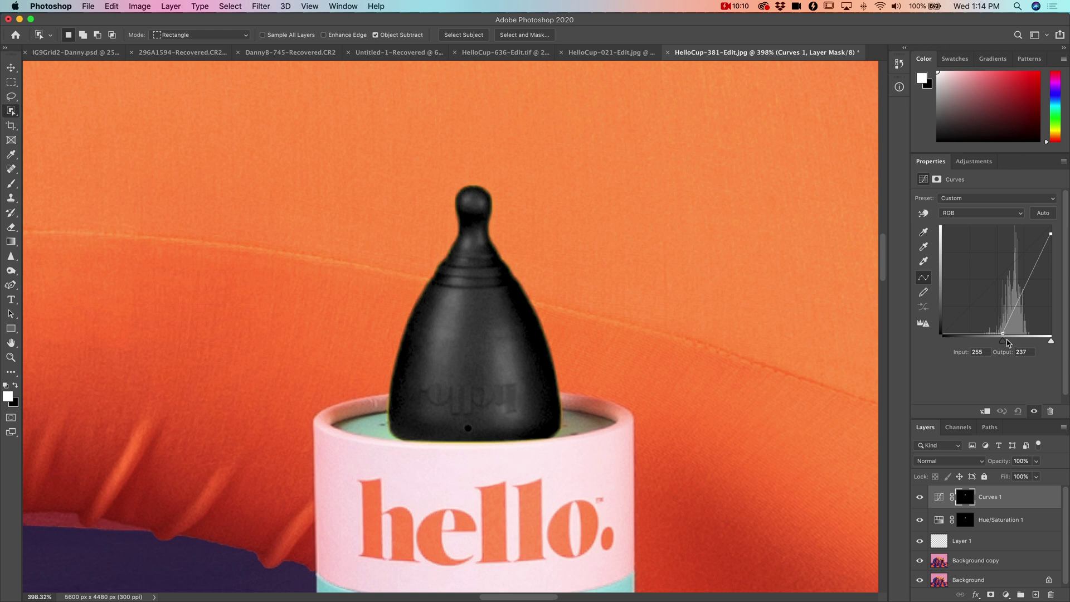
left_click(1004, 333)
mouse_move(1004, 333)
left_mouse_down()
mouse_move(1015, 333)
mouse_move(990, 335)
mouse_move(1005, 334)
left_mouse_up()
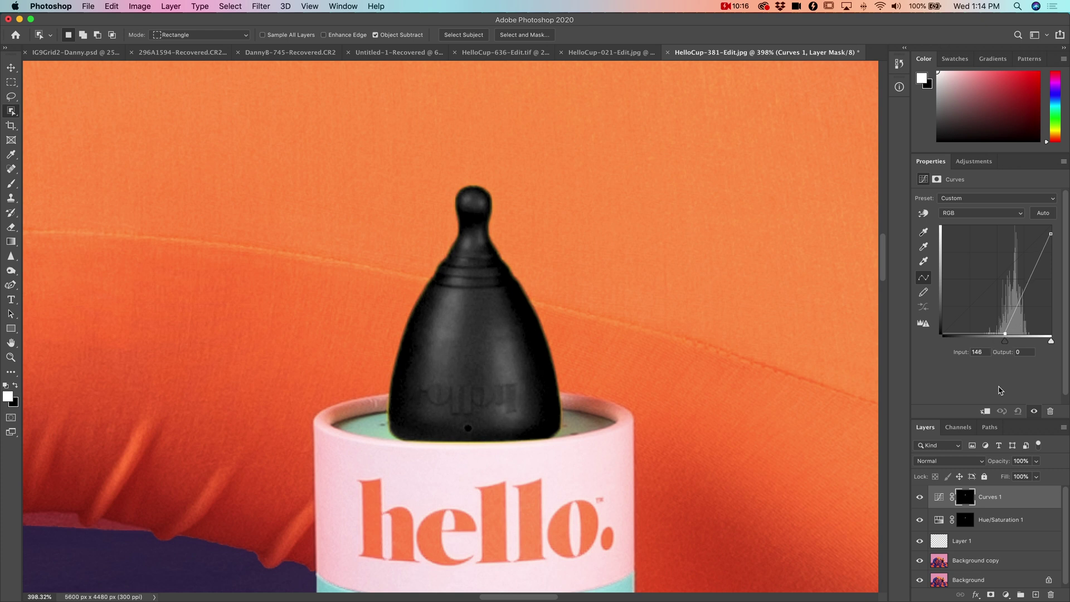
left_click(966, 525)
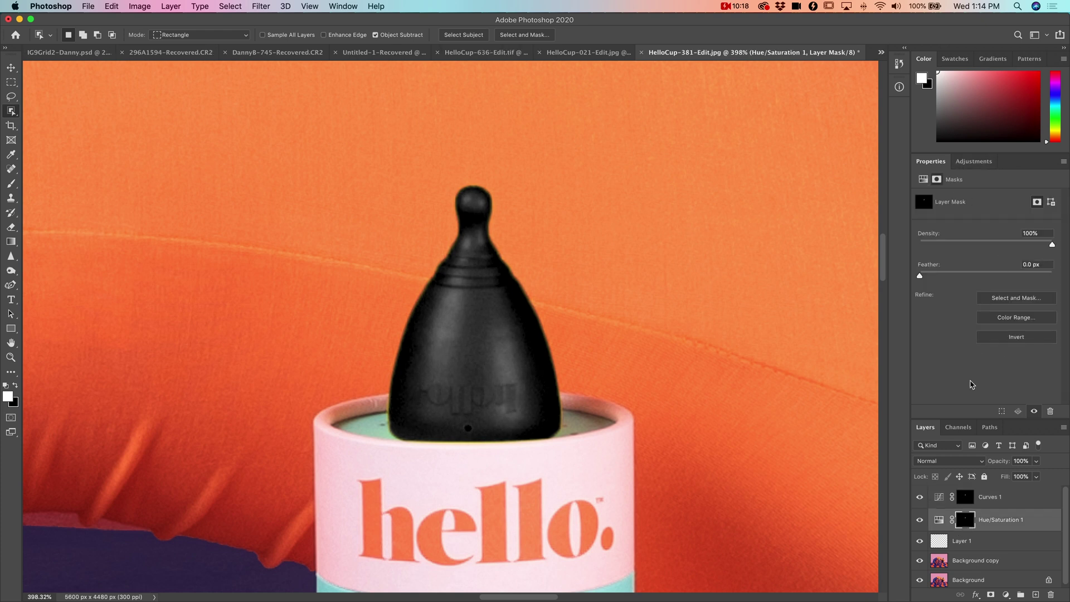
Step: Try Hue/Saturation 1 Lightness values between +11 and +20 with Saturation at -100
left_click(939, 521)
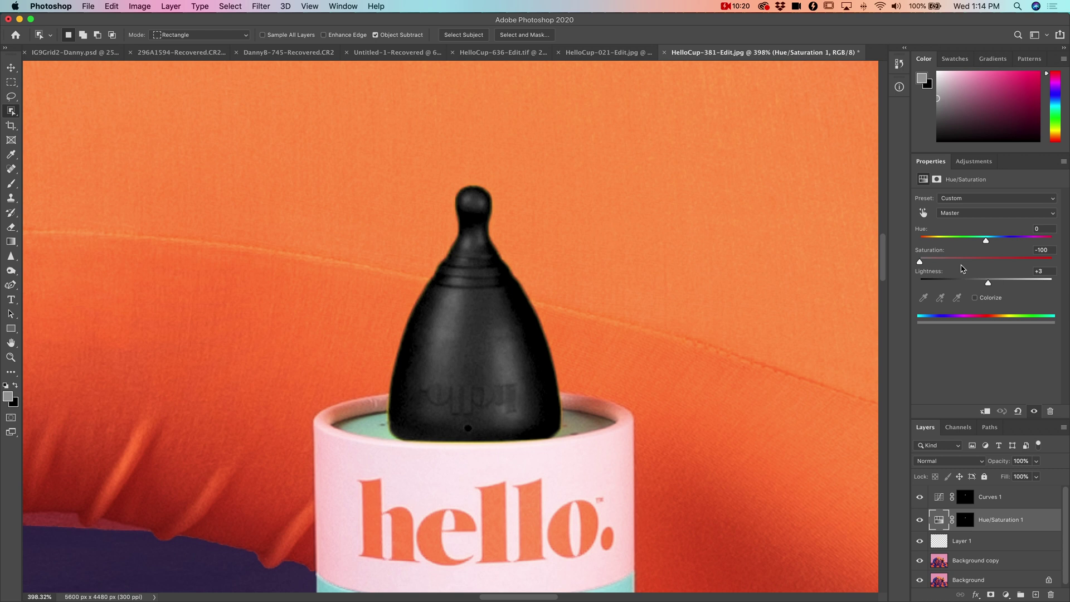
mouse_move(999, 285)
left_mouse_down()
mouse_move(1008, 285)
mouse_move(995, 284)
left_mouse_up()
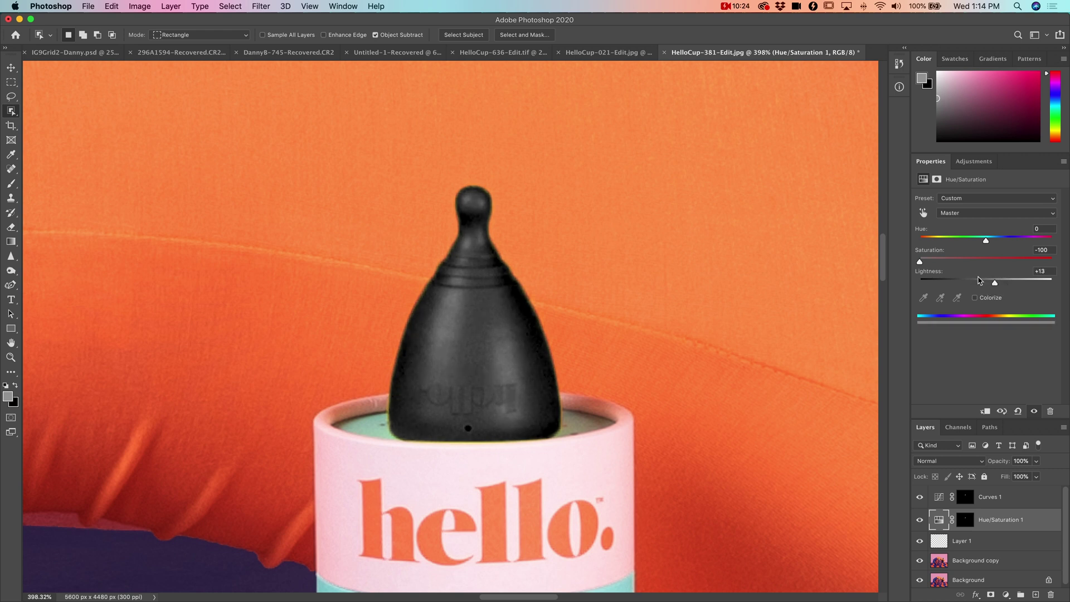
left_click_drag(920, 262, 877, 254)
left_click_drag(993, 285, 995, 285)
scroll(689, 372, "down", 10)
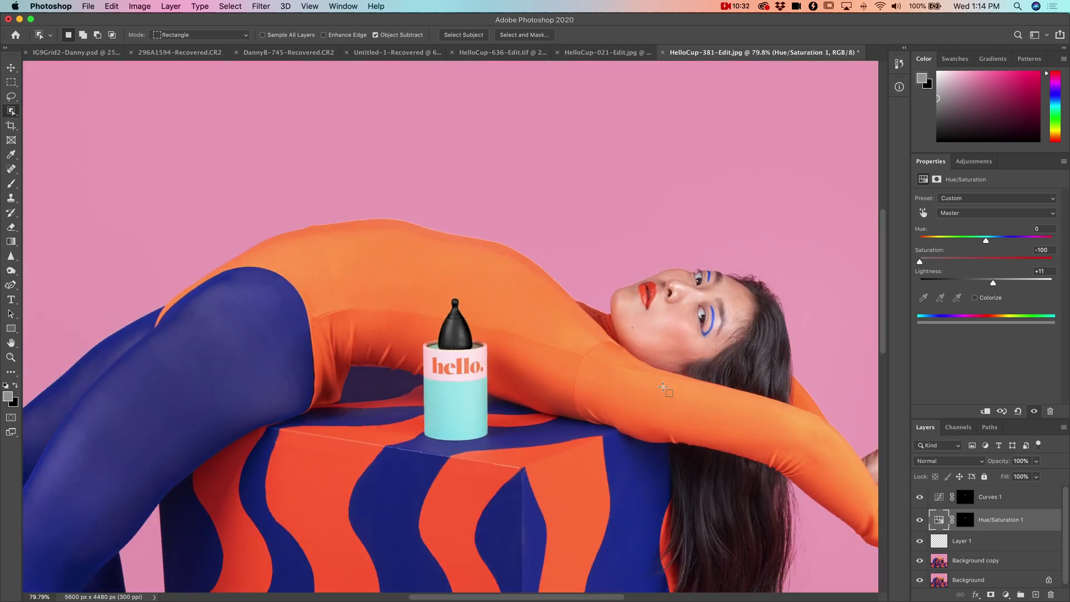
scroll(663, 389, "down", 5)
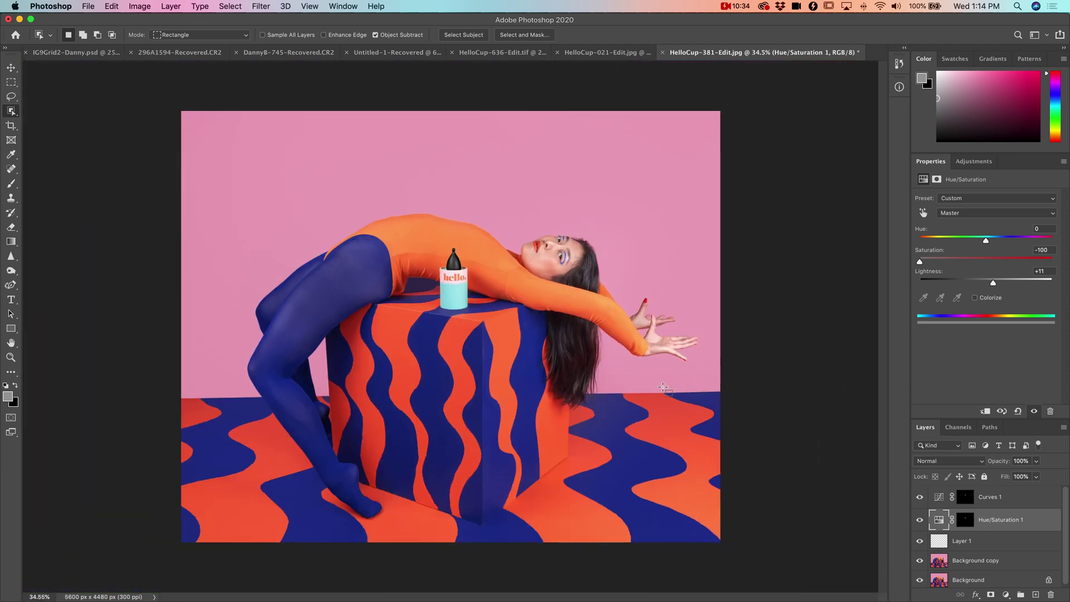
scroll(663, 389, "up", 2)
mouse_move(994, 282)
left_mouse_down()
mouse_move(967, 283)
mouse_move(1000, 284)
left_mouse_up()
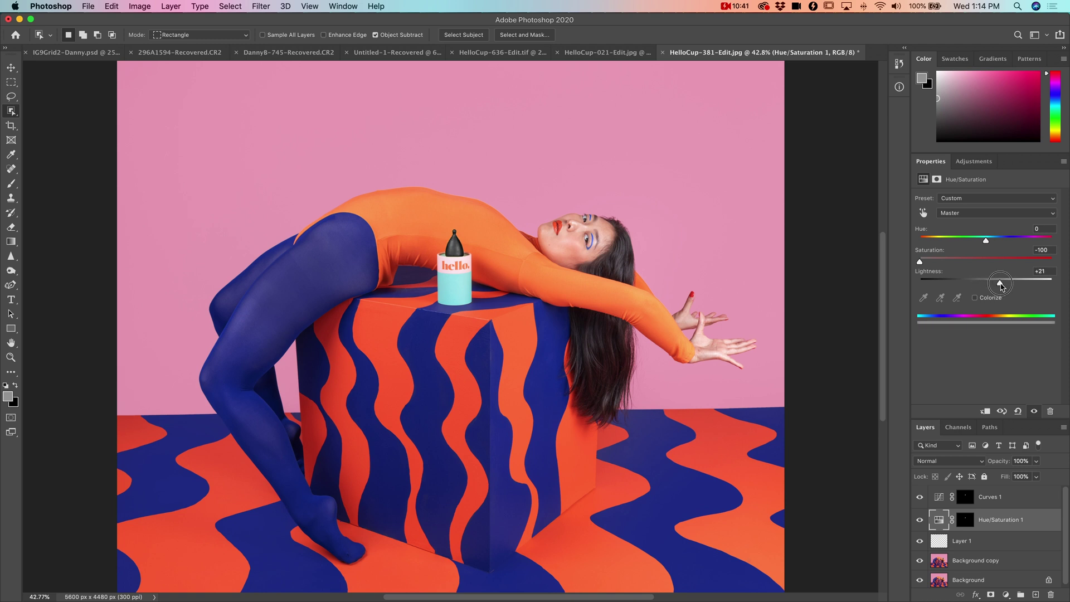
left_click_drag(1001, 286, 987, 283)
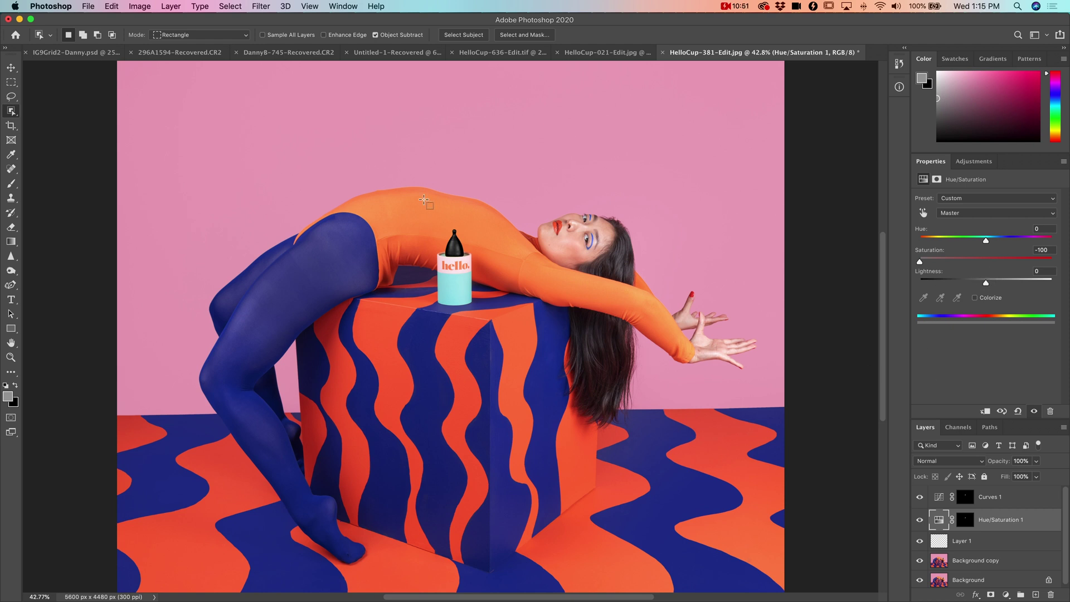
scroll(462, 251, "down", 1)
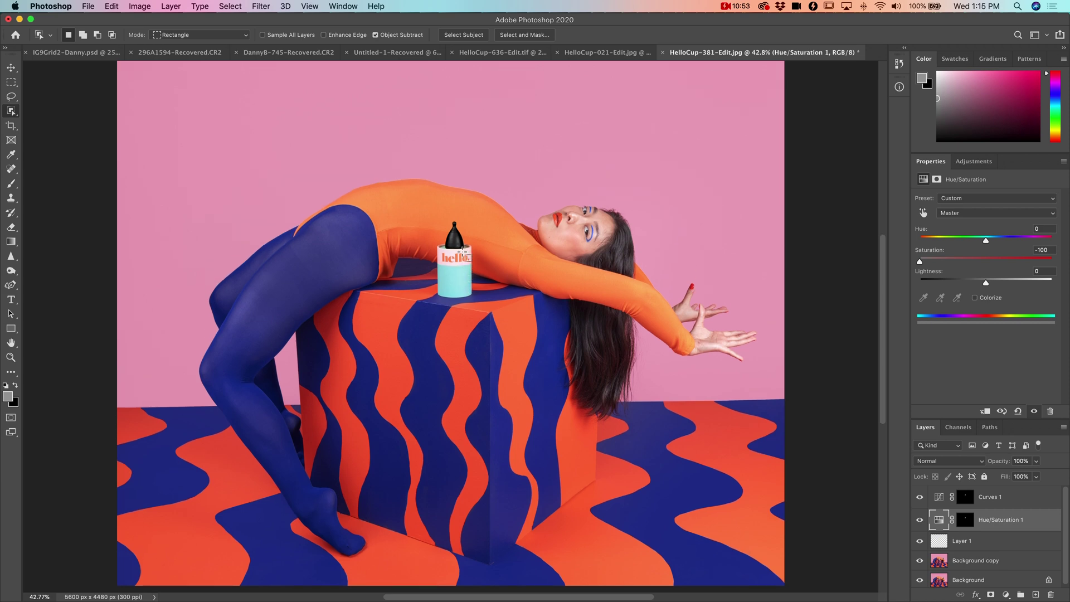
Step: Select Curves 1, Hue/Saturation 1 and Layer 1 together
scroll(463, 251, "up", 10)
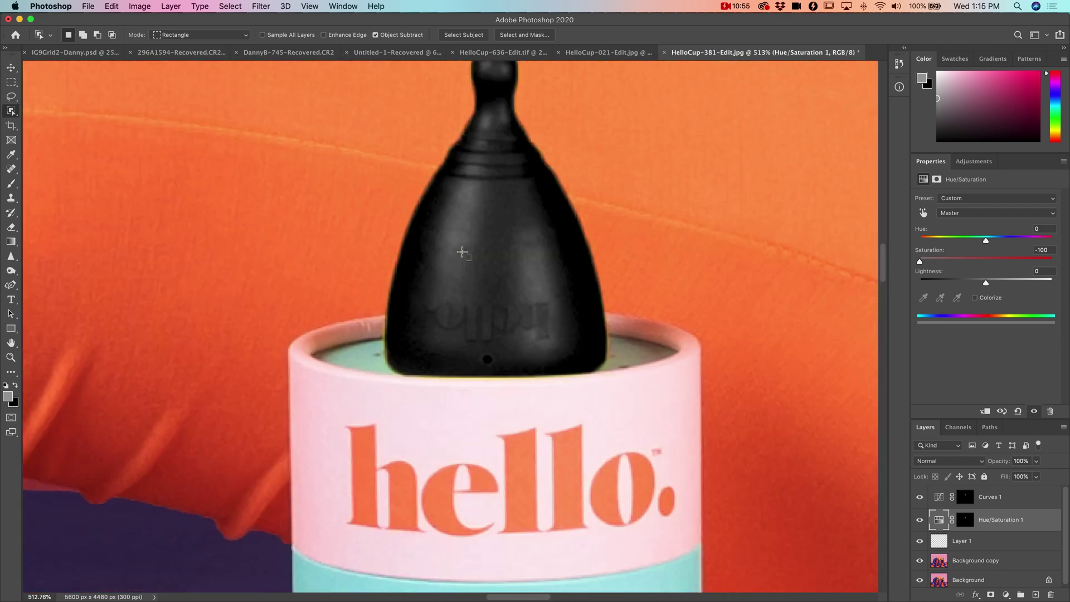
scroll(462, 251, "up", 3)
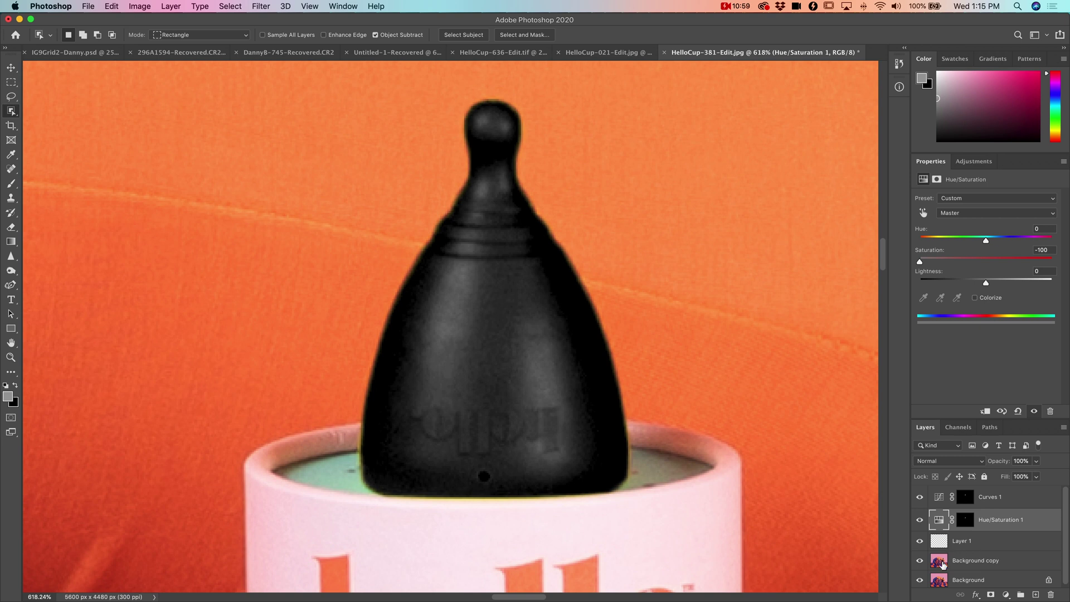
left_click(938, 543)
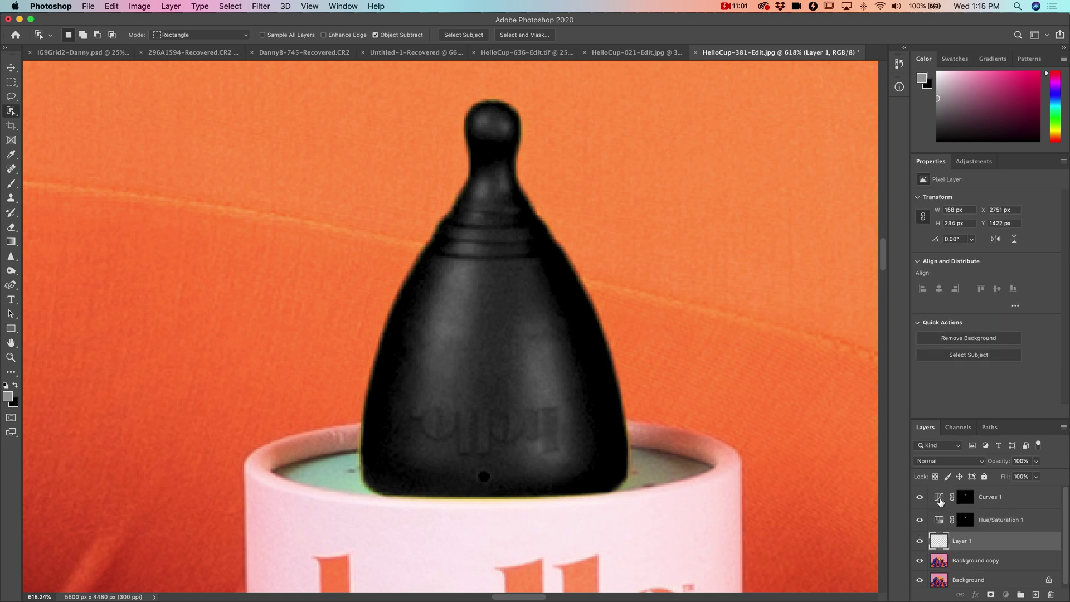
left_click(940, 500, "shift")
scroll(511, 370, "down", 3)
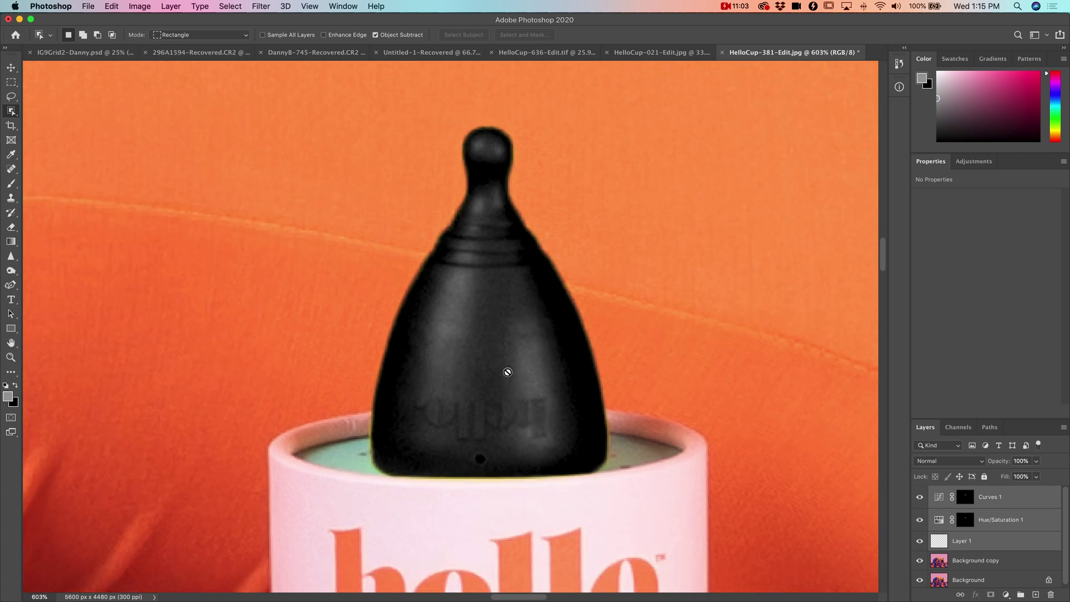
Step: Scale the selected cup layers to about 103% wide by 102% tall and nudge into place
key("ctrl+t")
left_click_drag(598, 137, 602, 132)
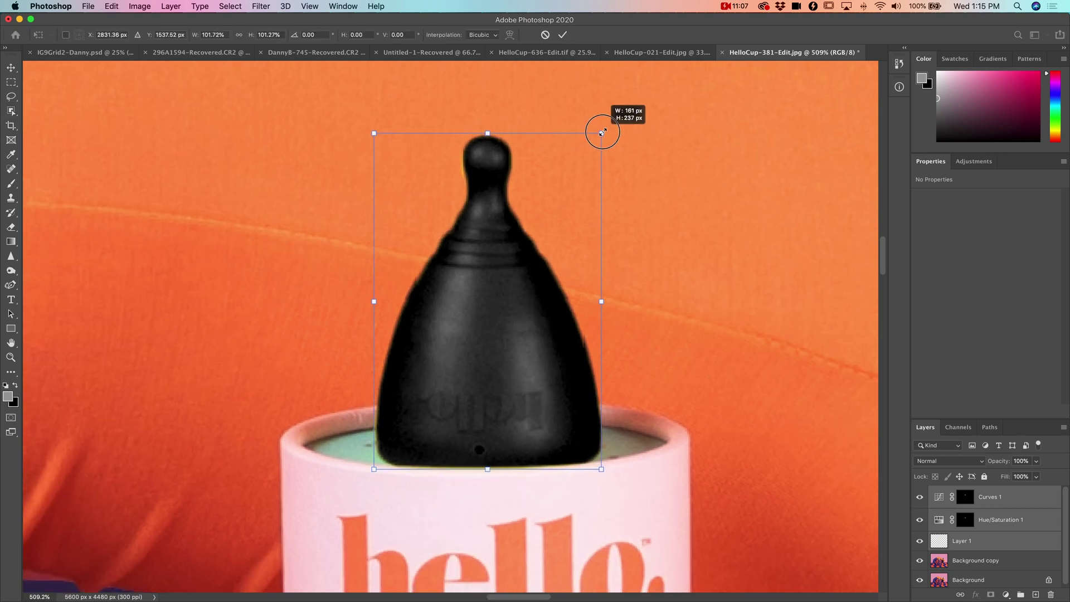
left_click_drag(489, 215, 486, 214)
left_click_drag(371, 133, 371, 133)
left_click_drag(600, 132, 602, 132)
left_click_drag(506, 232, 506, 232)
key("Return")
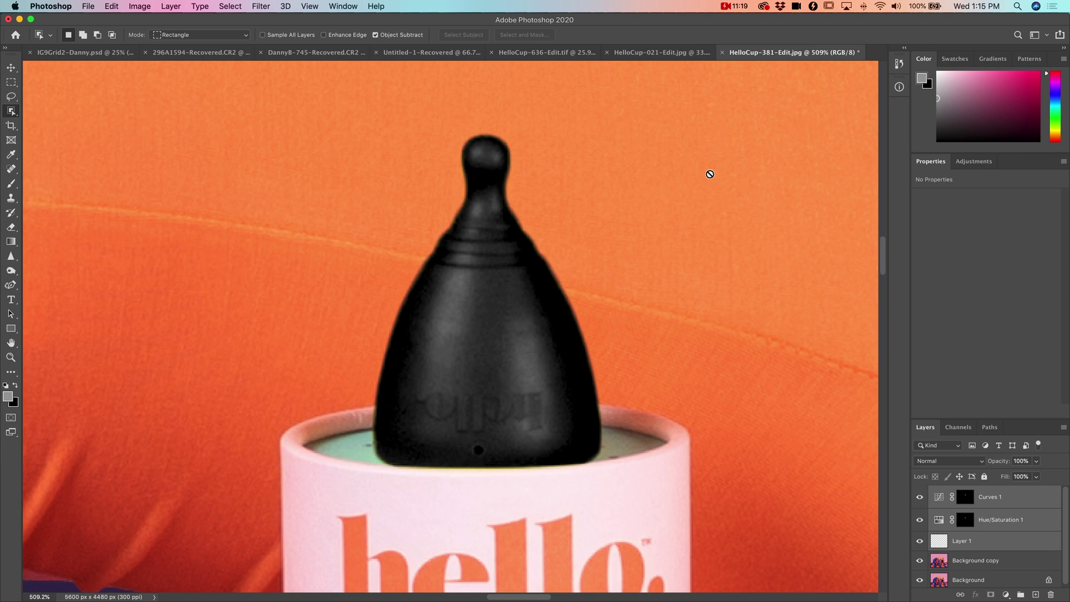
Step: On Background copy, set a Clone Stamp source at the cup's rim, clone a test patch, then undo it
left_click(940, 560)
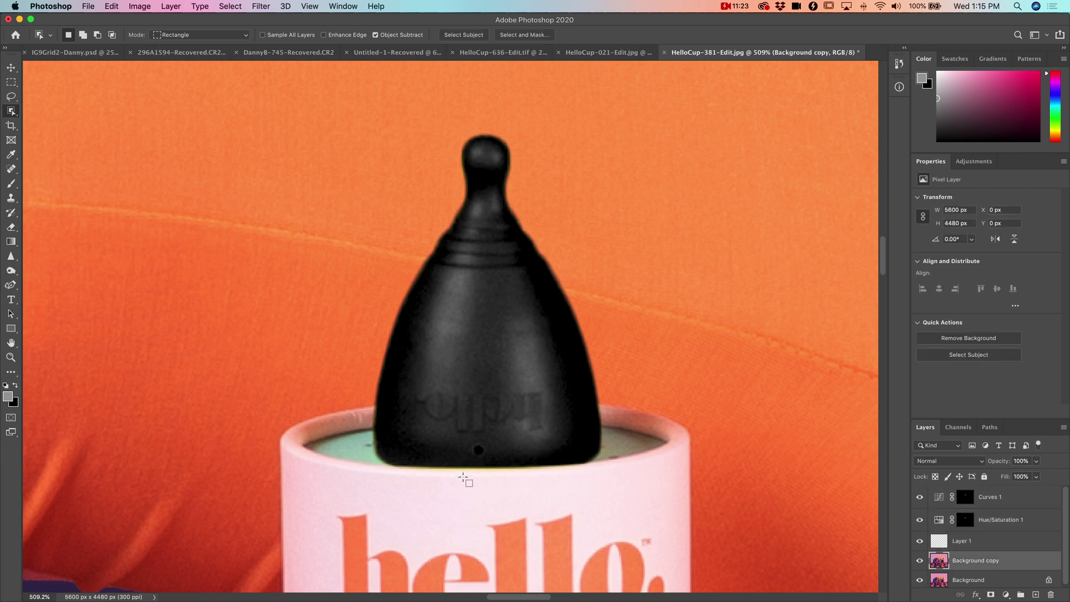
scroll(530, 490, "up", 3)
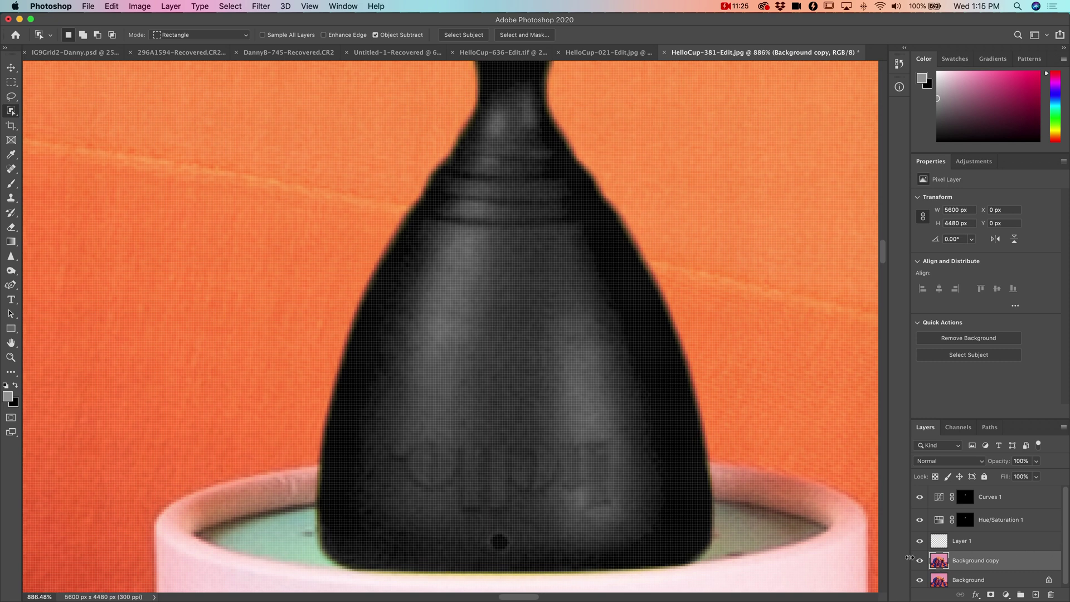
scroll(602, 485, "down", 3)
key("s")
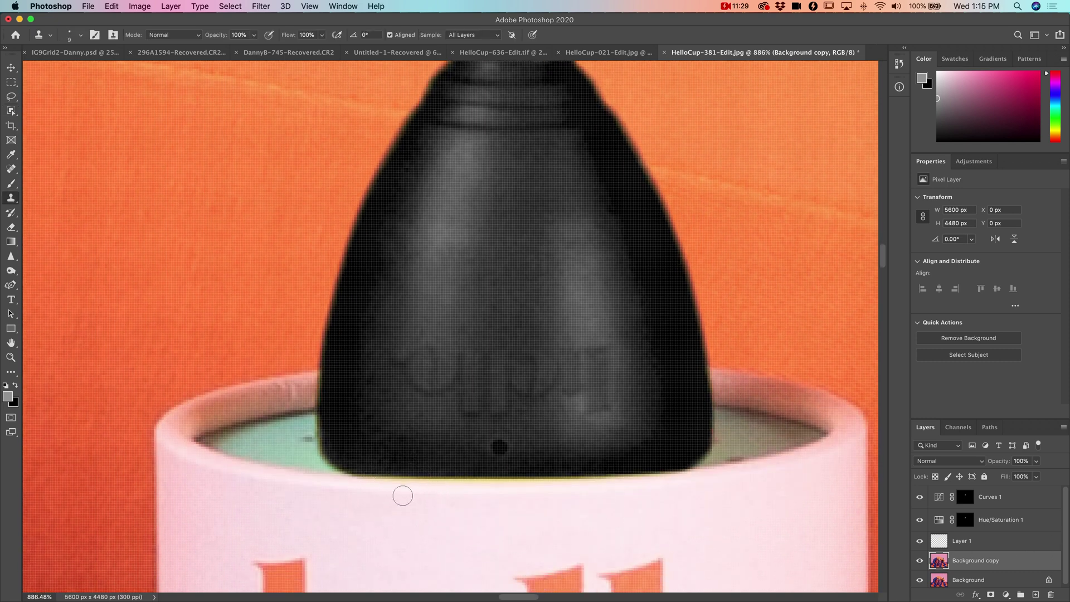
left_click(368, 489, "alt")
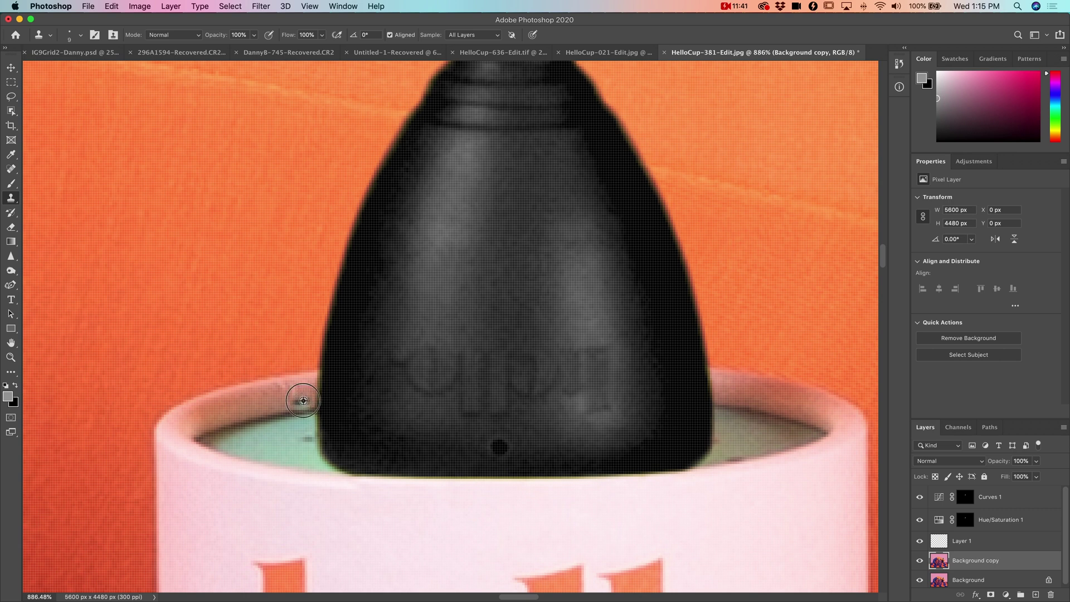
left_click(316, 384)
key("ctrl+z")
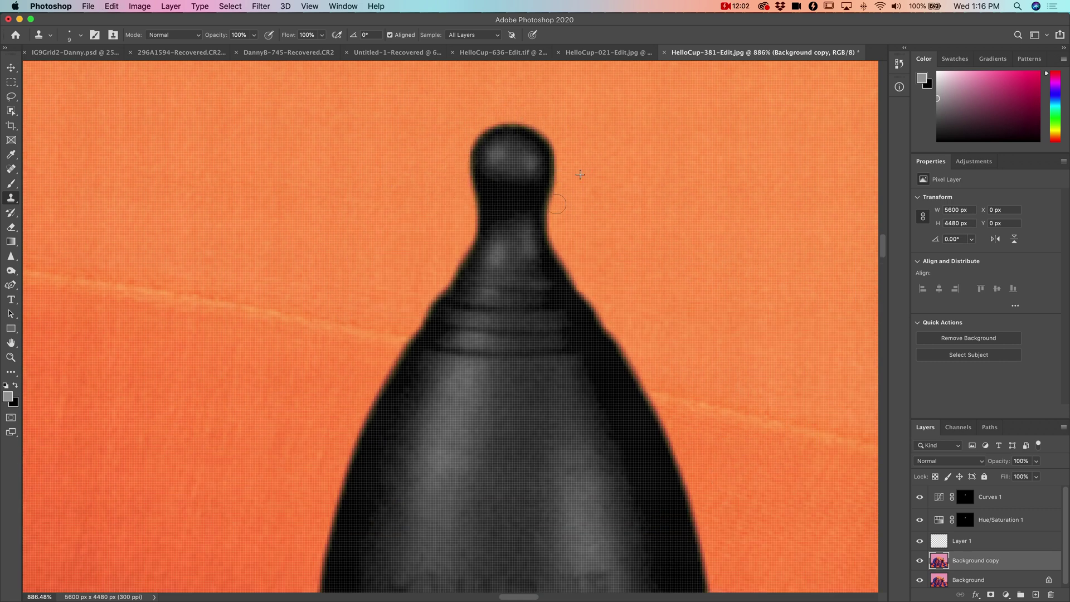
scroll(640, 247, "down", 5)
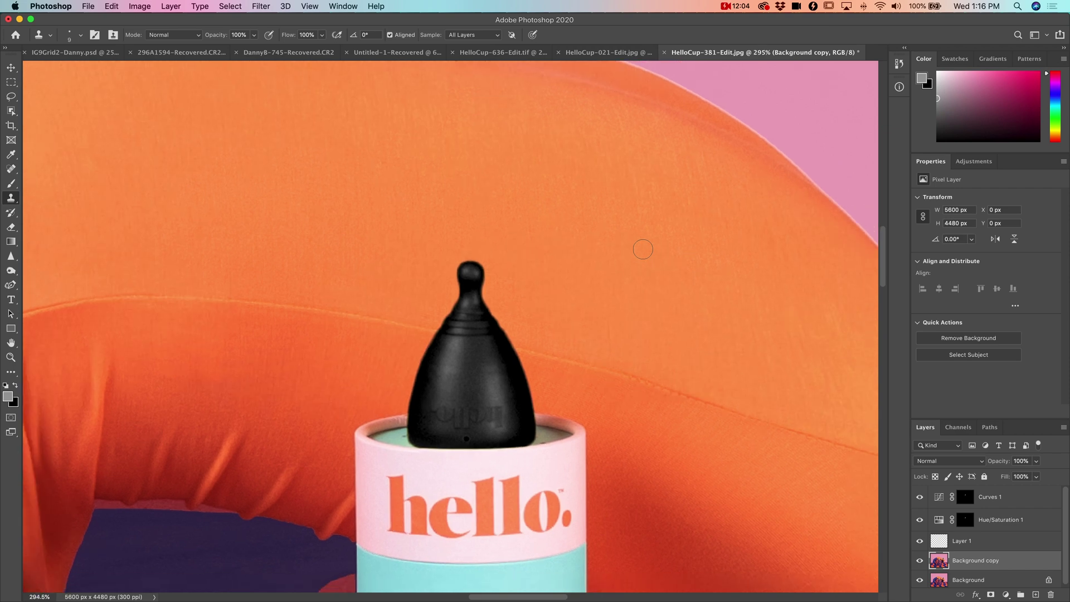
scroll(643, 249, "down", 4)
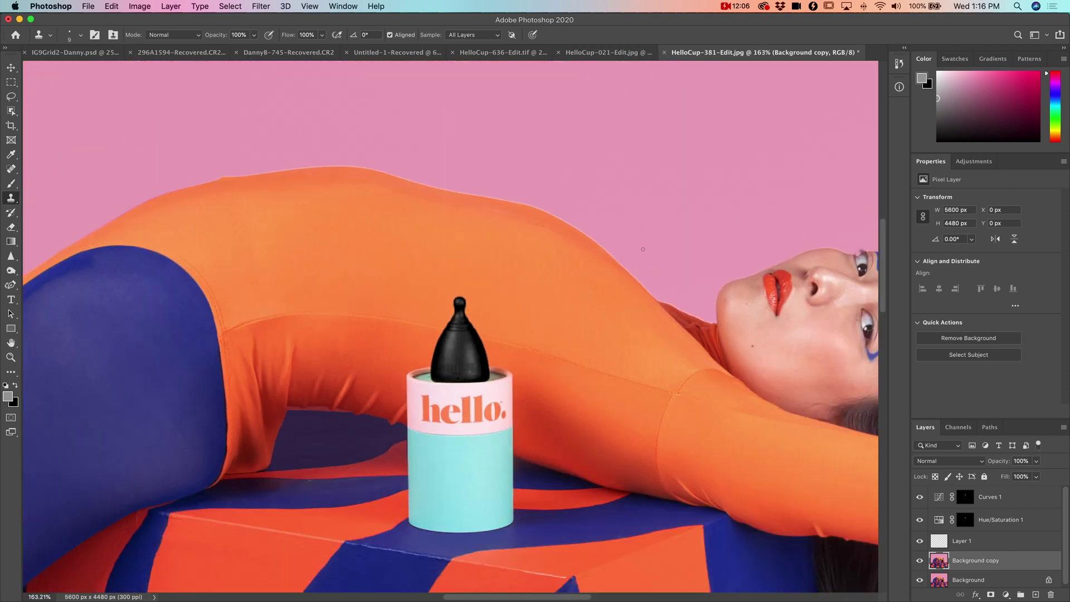
scroll(641, 312, "down", 2)
scroll(639, 390, "down", 5)
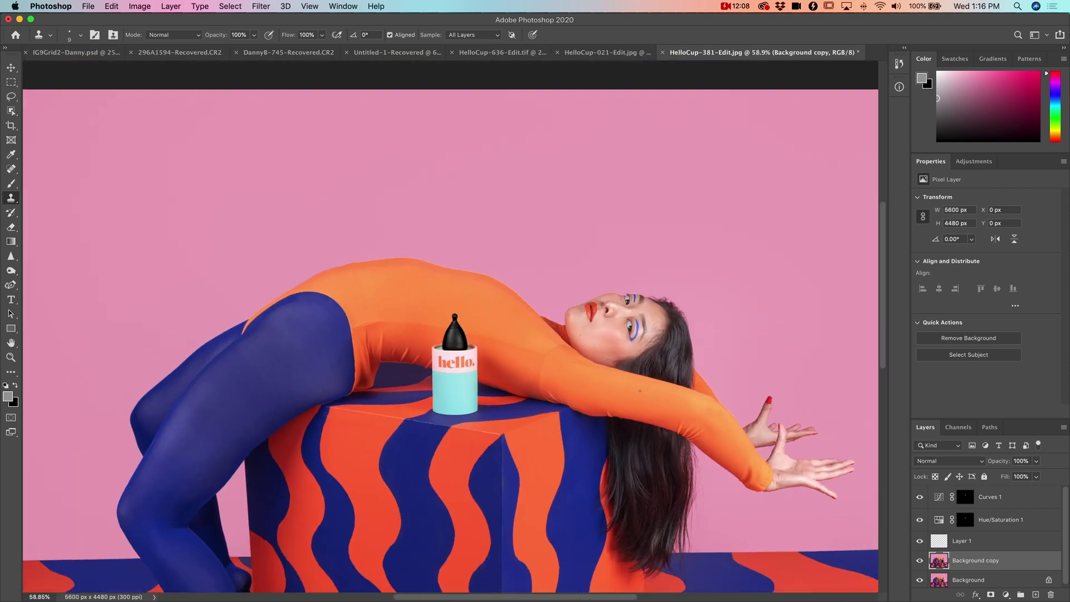
scroll(640, 391, "down", 1)
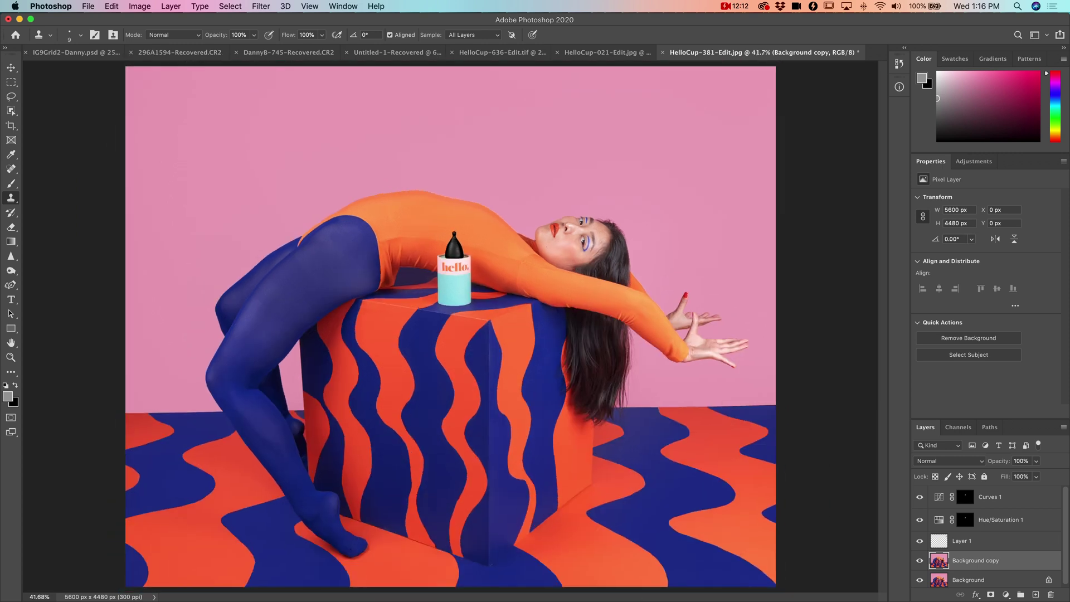
left_click(921, 497)
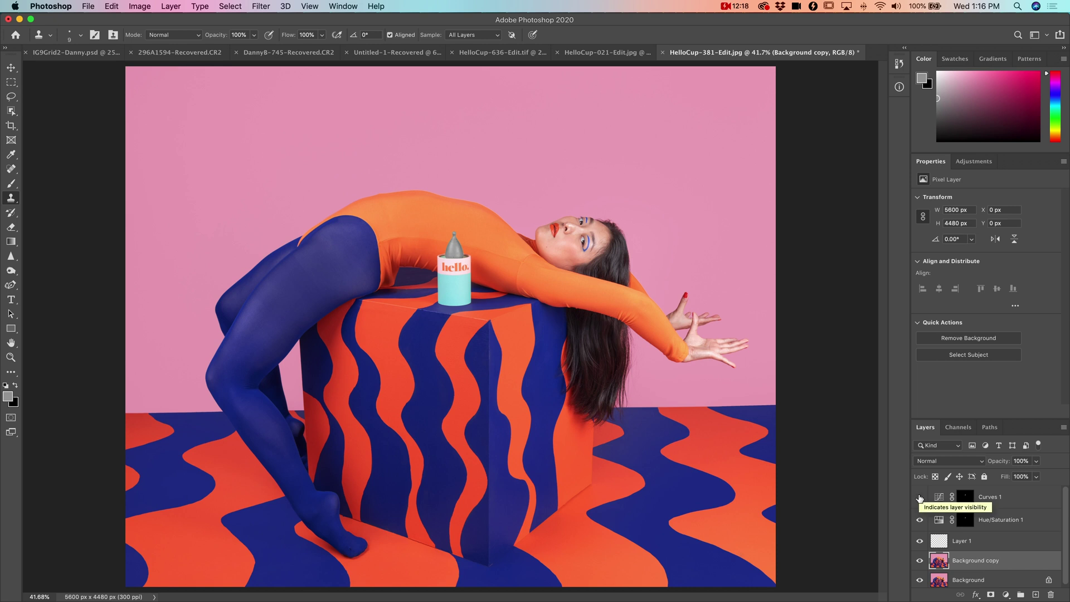
left_click(919, 497)
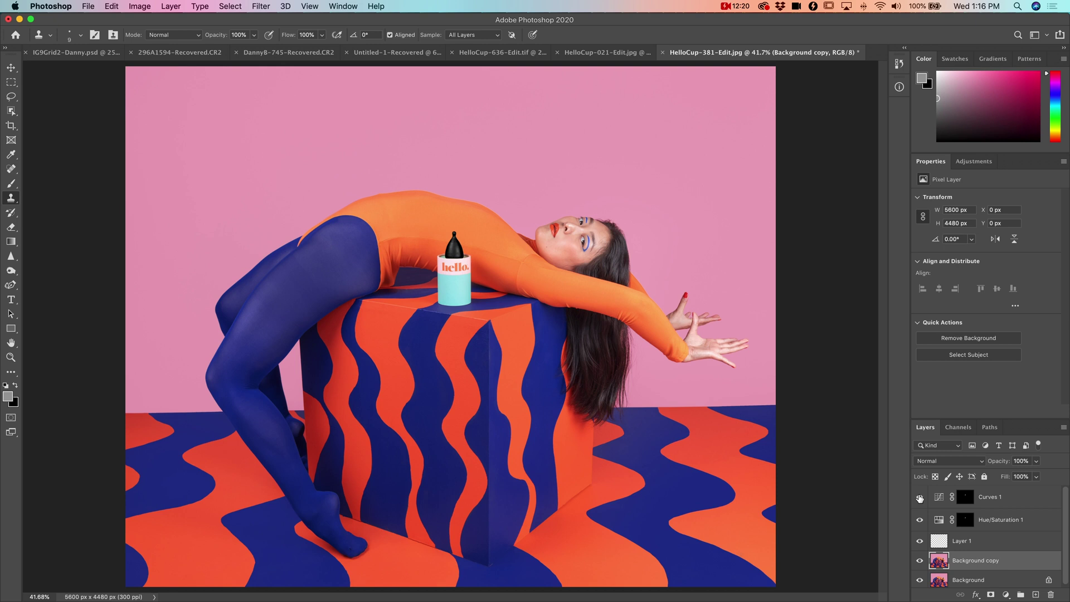
key("super+minus")
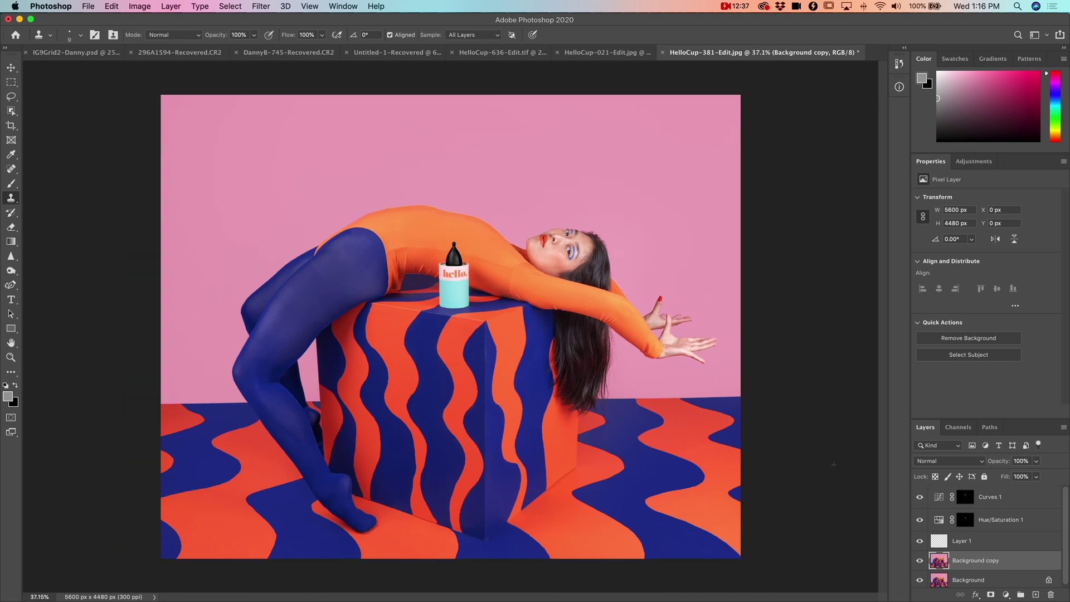